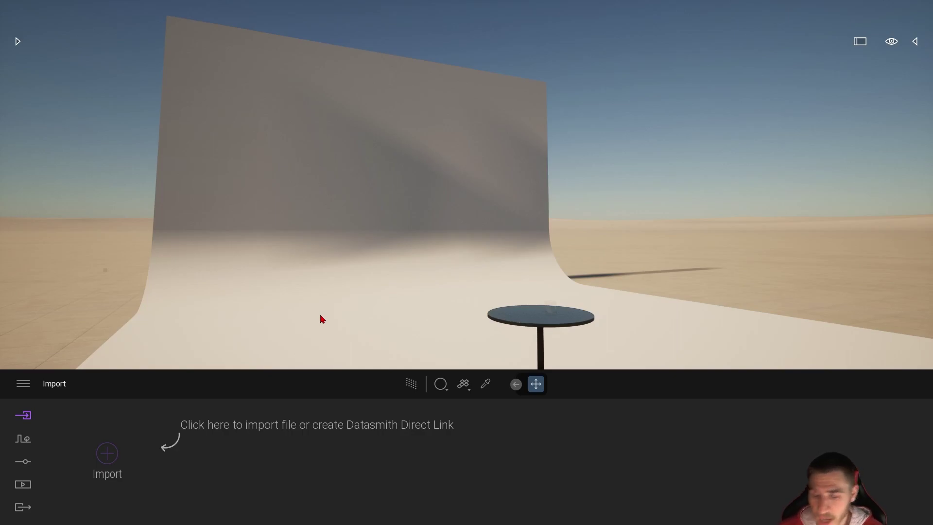
- Apply the Clear glass material from the library's Glass materials to the large curved backdrop
{"action": "left_click", "coordinate": [18, 41]}
{"action": "mouse_move", "coordinate": [75, 98]}
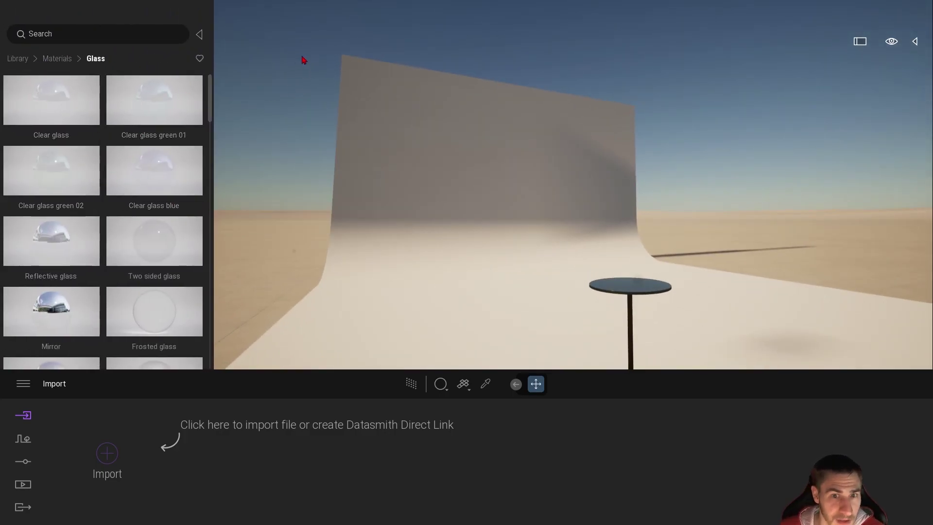
{"action": "mouse_move", "coordinate": [56, 112]}
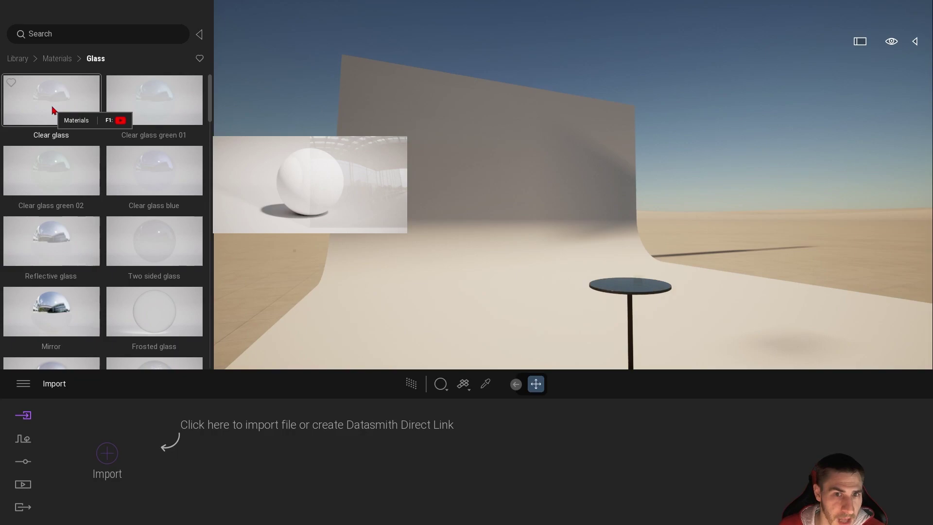
{"action": "left_click_drag", "start_coordinate": [53, 111], "coordinate": [369, 199]}
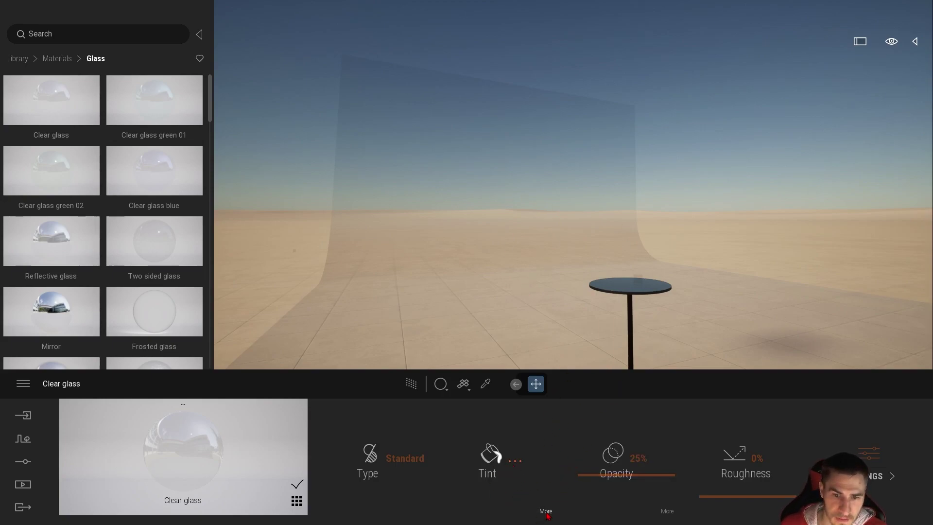
- Turn on Iridescence in the Clear glass tint settings and look over its detailed options
{"action": "left_click", "coordinate": [507, 465]}
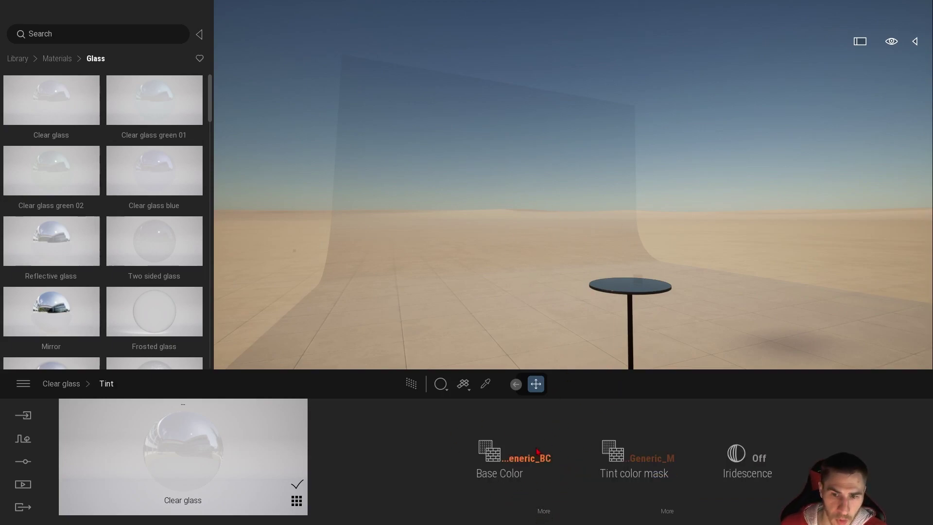
{"action": "left_click", "coordinate": [757, 459]}
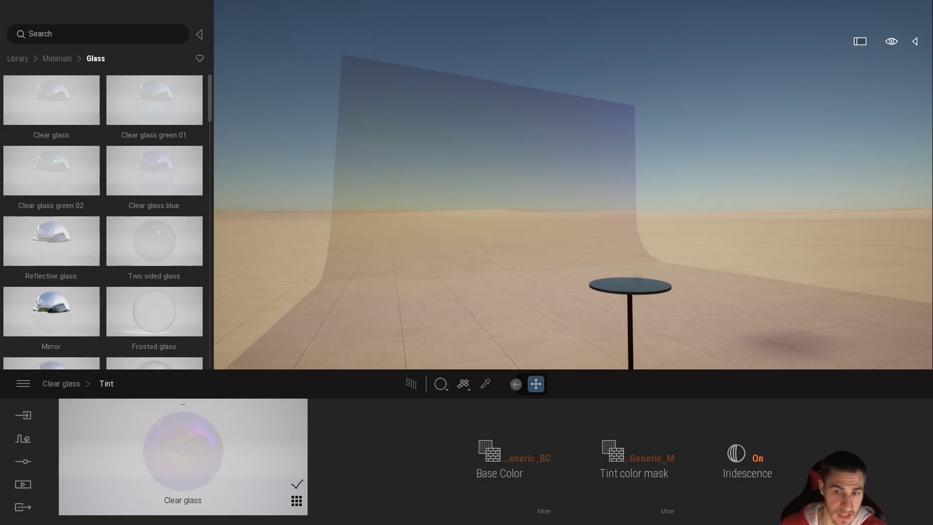
{"action": "left_click", "coordinate": [751, 475]}
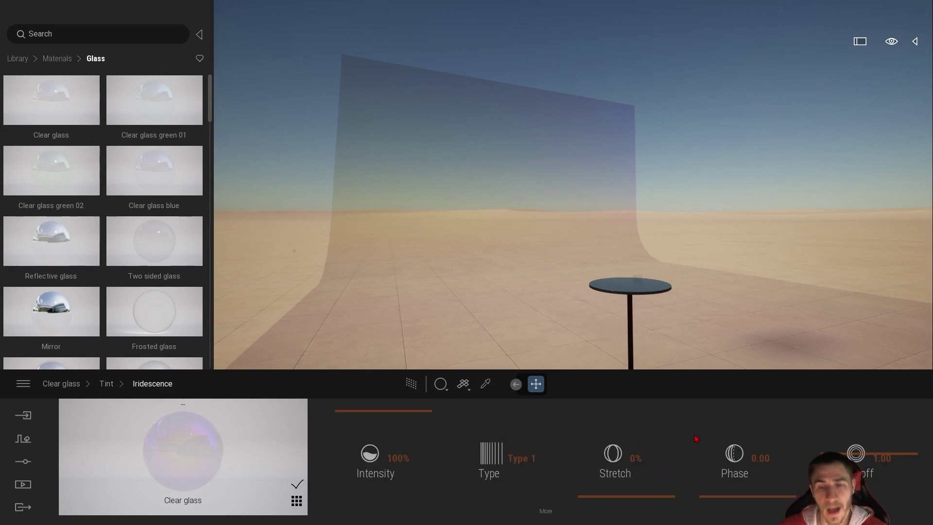
{"action": "left_click", "coordinate": [106, 383]}
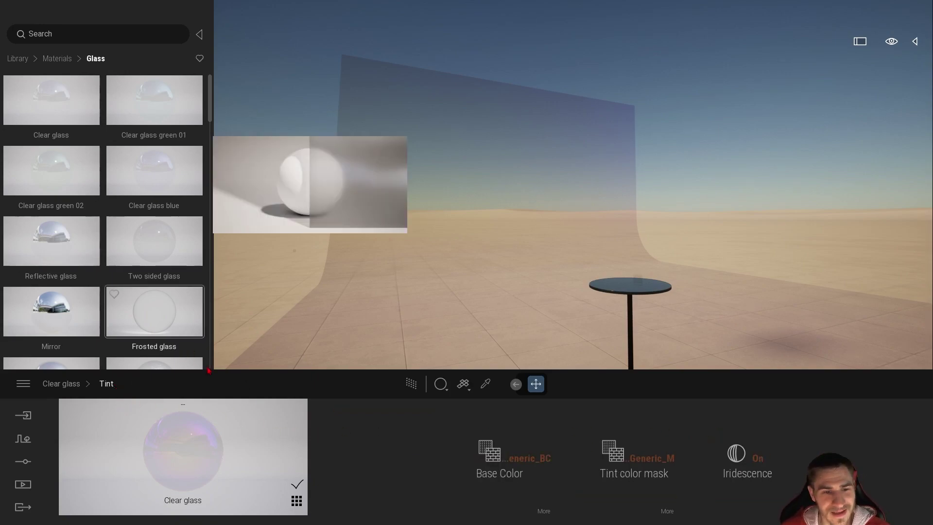
- Change the Clear glass material's type to Colored
{"action": "left_click", "coordinate": [62, 384]}
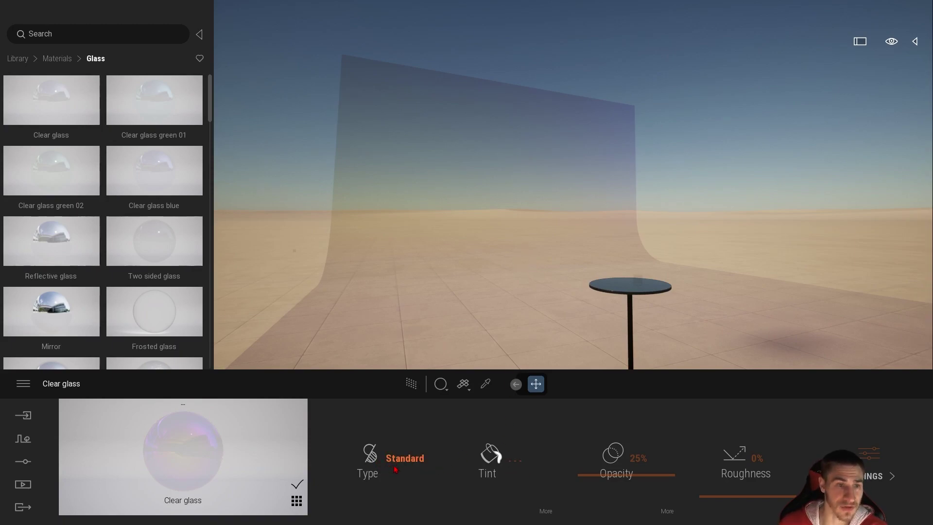
{"action": "left_click", "coordinate": [399, 451]}
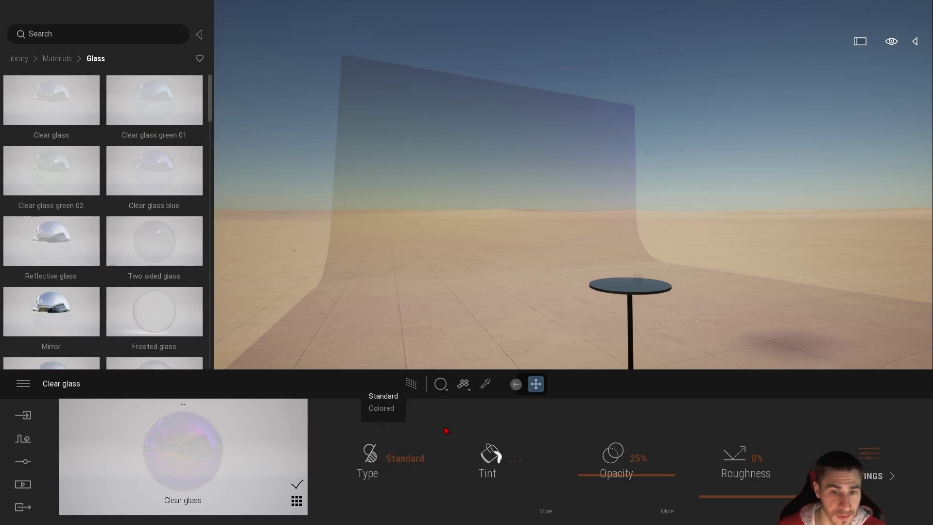
{"action": "left_click", "coordinate": [383, 409]}
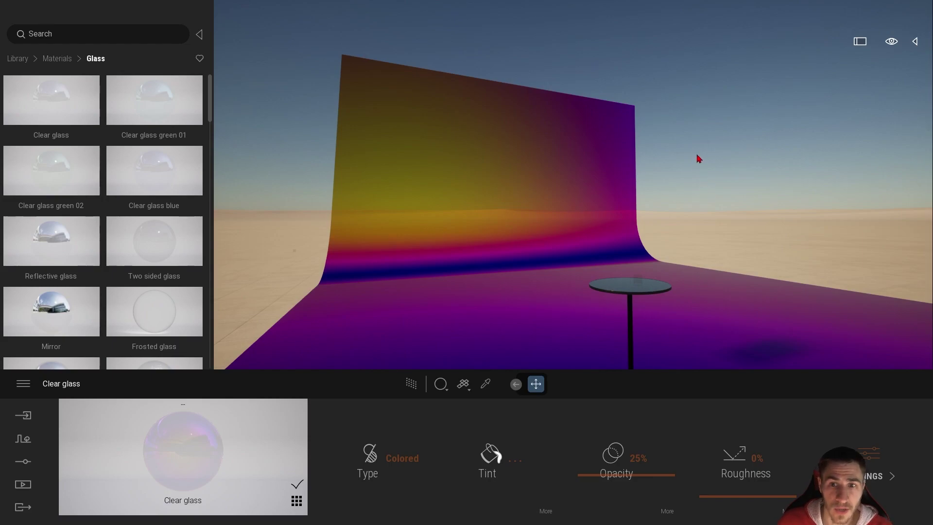
- Examine how the iridescent colours on the glass backdrop shift from different viewpoints around the table
{"action": "right_click_drag", "start_coordinate": [697, 154], "coordinate": [497, 161]}
{"action": "right_click_drag", "start_coordinate": [588, 161], "coordinate": [736, 156]}
{"action": "key", "text": "w"}
{"action": "key", "text": "a"}
{"action": "key", "text": "s"}
{"action": "key", "text": "w"}
{"action": "key", "text": "d"}
{"action": "key", "text": "a"}
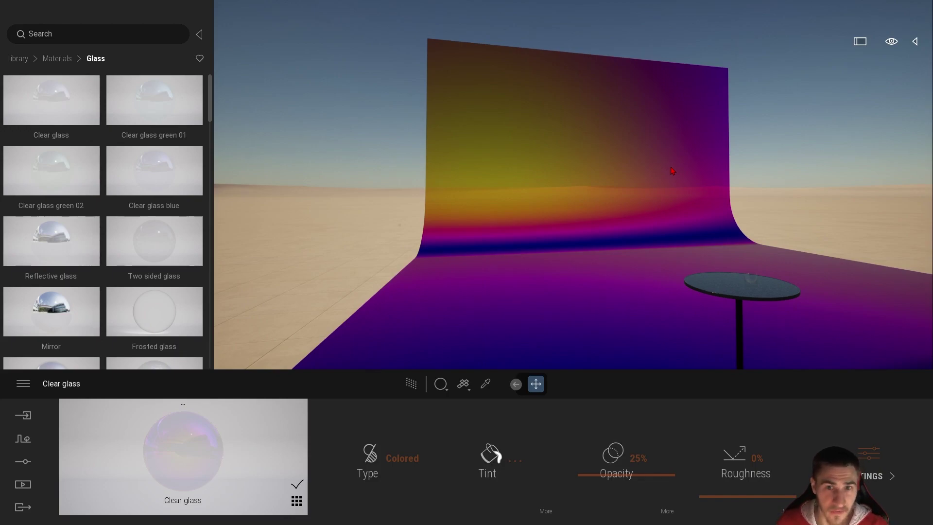
{"action": "right_click_drag", "start_coordinate": [632, 241], "coordinate": [691, 231]}
{"action": "key", "text": "a"}
{"action": "key", "text": "s"}
{"action": "key", "text": "w"}
{"action": "key", "text": "d"}
{"action": "right_click_drag", "start_coordinate": [603, 181], "coordinate": [612, 250]}
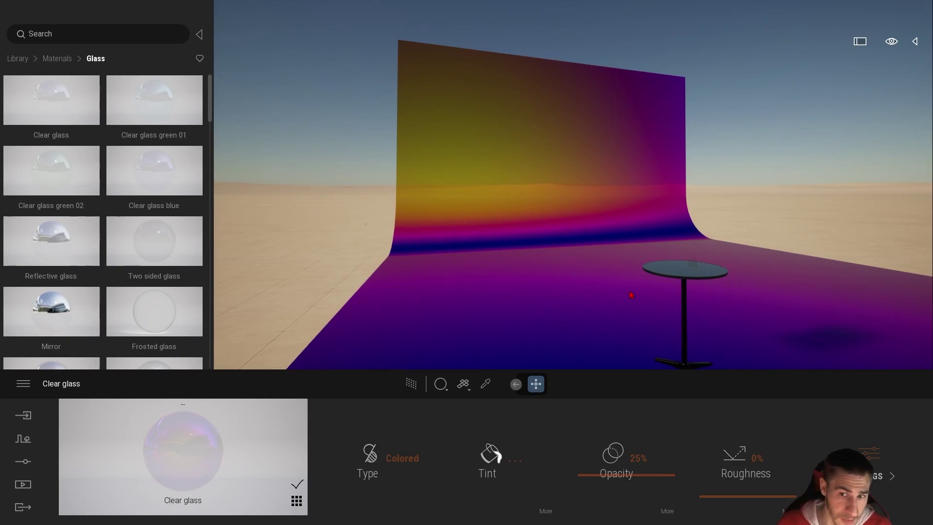
{"action": "mouse_move", "coordinate": [631, 294]}
{"action": "right_mouse_down"}
{"action": "mouse_move", "coordinate": [605, 294]}
{"action": "mouse_move", "coordinate": [589, 276]}
{"action": "mouse_move", "coordinate": [511, 279]}
{"action": "mouse_move", "coordinate": [536, 290]}
{"action": "mouse_move", "coordinate": [642, 286]}
{"action": "mouse_move", "coordinate": [616, 296]}
{"action": "mouse_move", "coordinate": [615, 340]}
{"action": "mouse_move", "coordinate": [619, 295]}
{"action": "mouse_move", "coordinate": [635, 284]}
{"action": "right_mouse_up"}
{"action": "key", "text": "d"}
{"action": "key", "text": "d"}
{"action": "key", "text": "a"}
{"action": "key", "text": "a"}
{"action": "key", "text": "s"}
{"action": "key", "text": "w"}
{"action": "key", "text": "s"}
{"action": "key", "text": "s"}
{"action": "key", "text": "w"}
{"action": "key", "text": "s"}
{"action": "key", "text": "w"}
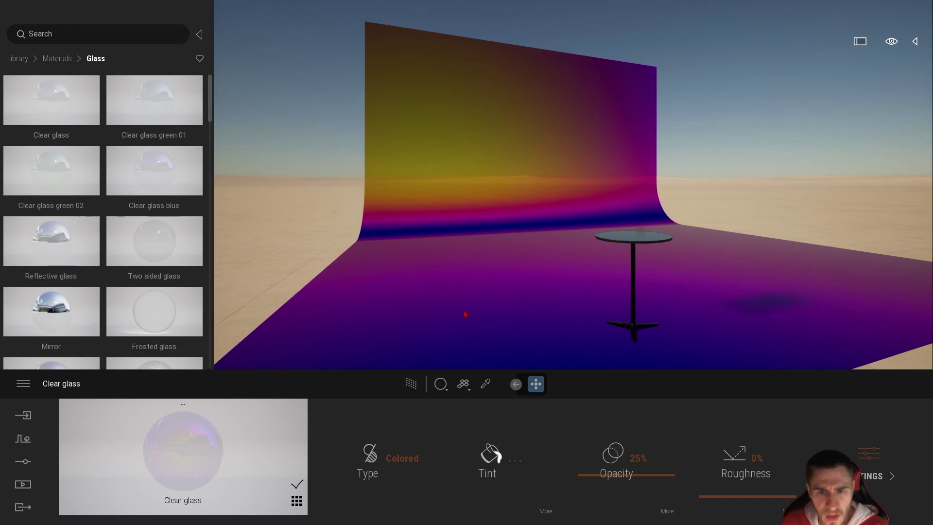
- Toggle Iridescence off and back on in the tint settings, then return to the main Clear glass settings
{"action": "left_click", "coordinate": [545, 510]}
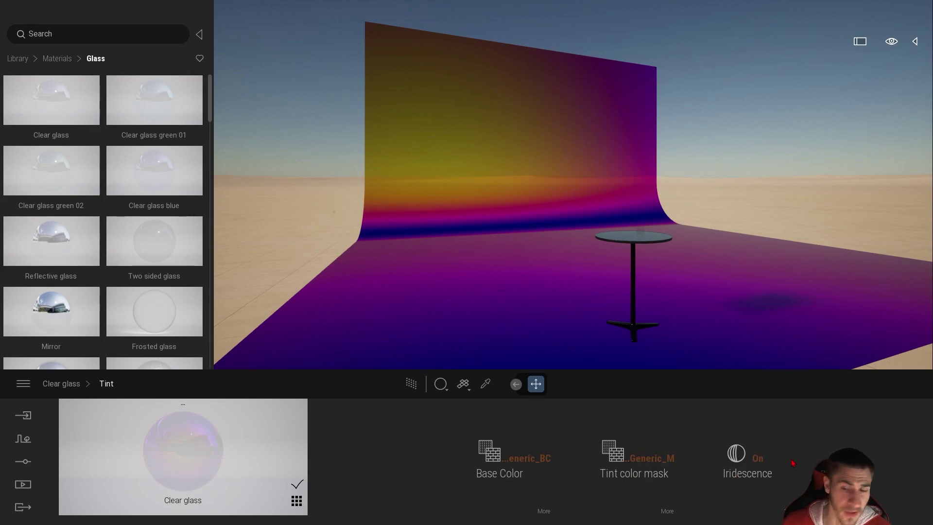
{"action": "left_click", "coordinate": [766, 469]}
{"action": "left_click", "coordinate": [766, 469]}
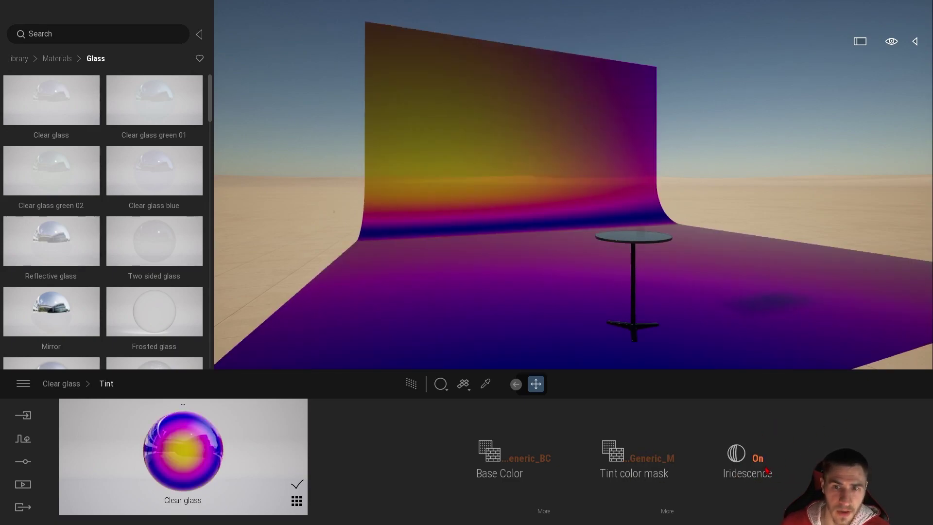
{"action": "left_click", "coordinate": [767, 469]}
{"action": "left_click", "coordinate": [766, 469]}
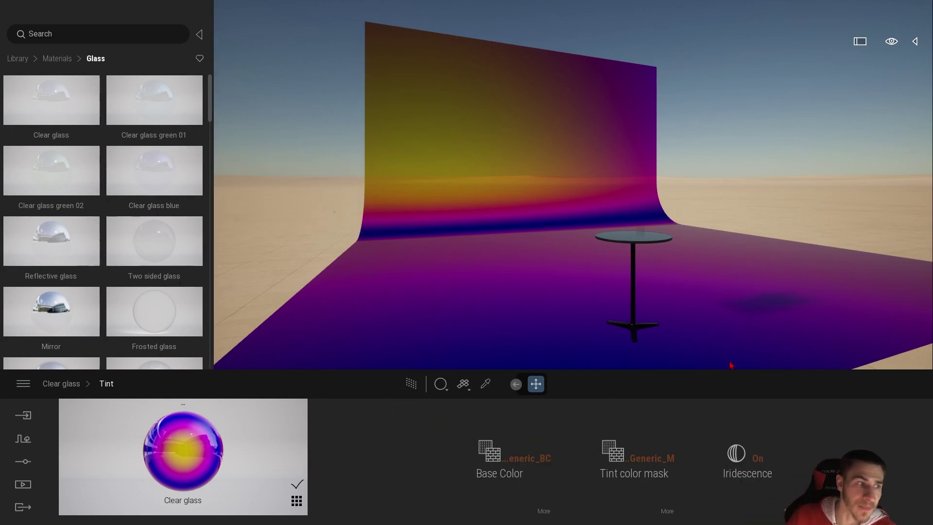
{"action": "left_click", "coordinate": [61, 384]}
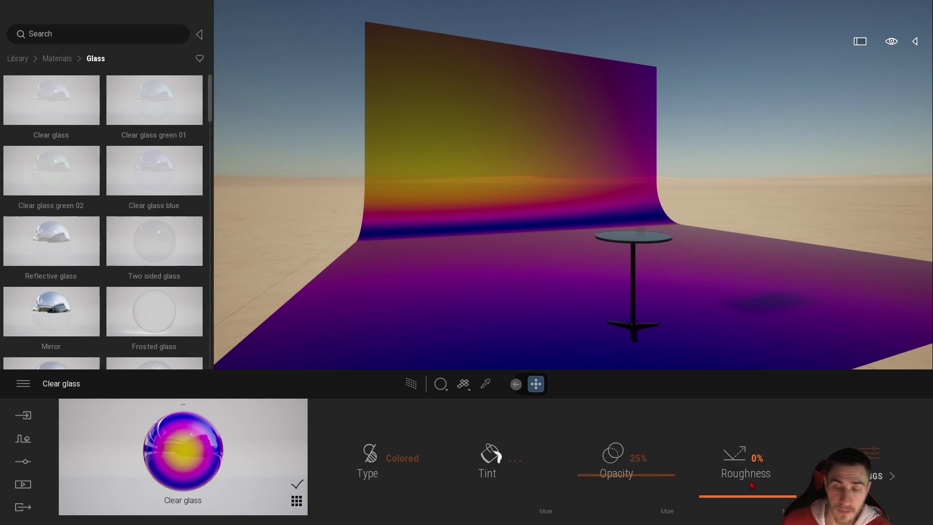
{"action": "mouse_move", "coordinate": [751, 484]}
{"action": "left_mouse_down"}
{"action": "mouse_move", "coordinate": [750, 423]}
{"action": "mouse_move", "coordinate": [750, 497]}
{"action": "left_mouse_up"}
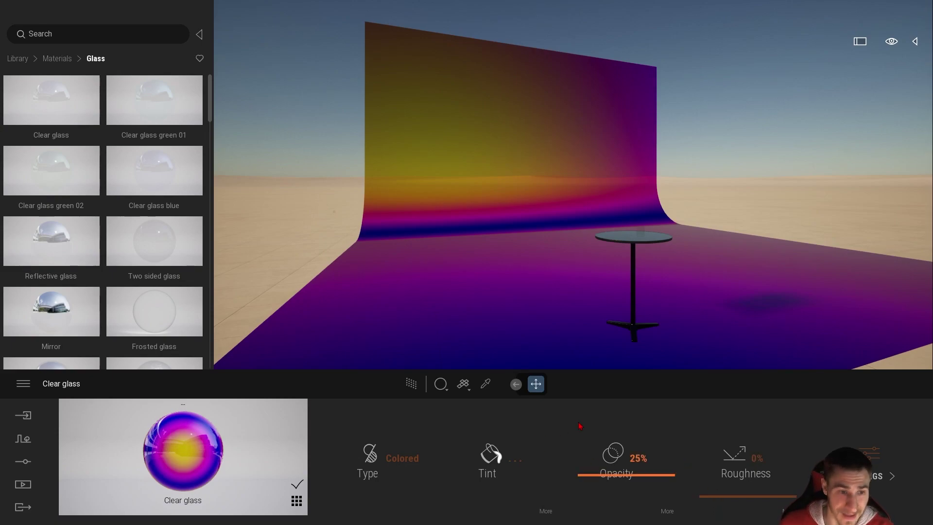
- Lower the iridescence intensity of the Clear glass tint to 0%
{"action": "left_click", "coordinate": [539, 514]}
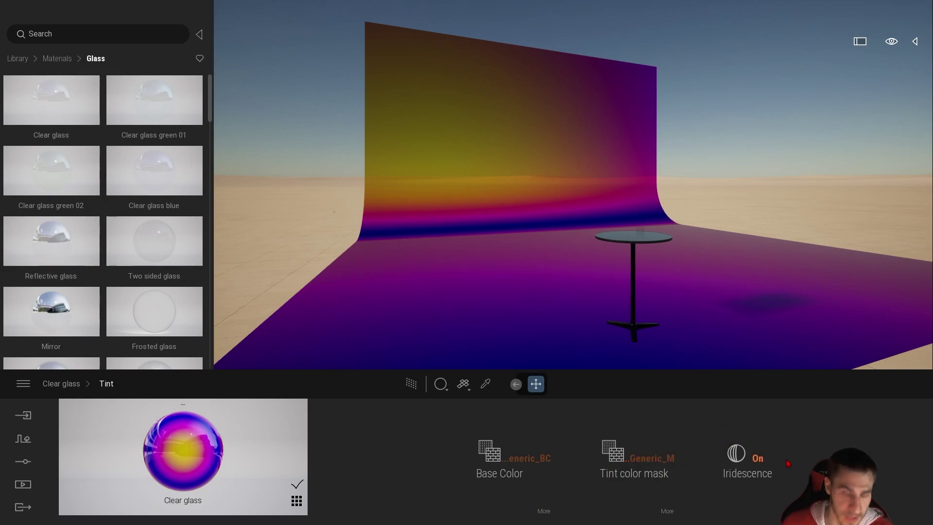
{"action": "left_click", "coordinate": [753, 476]}
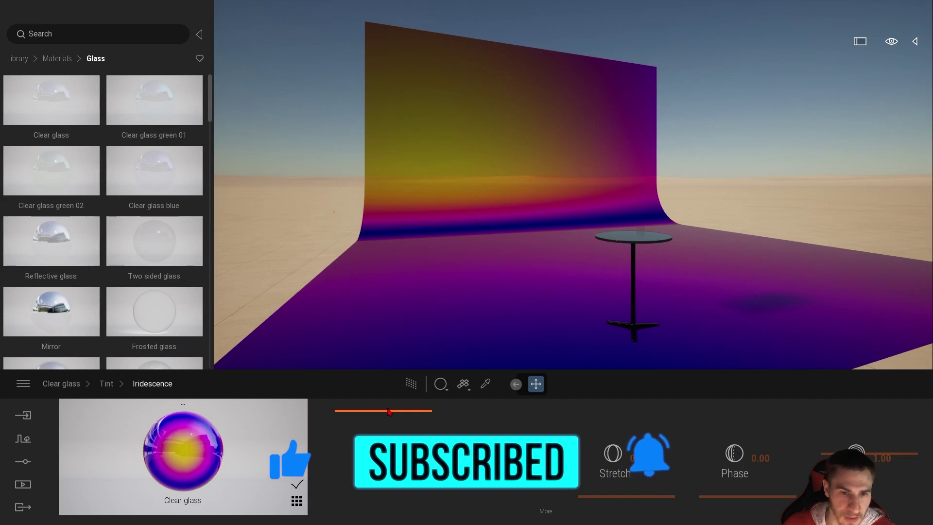
{"action": "left_click_drag", "start_coordinate": [378, 412], "coordinate": [395, 505]}
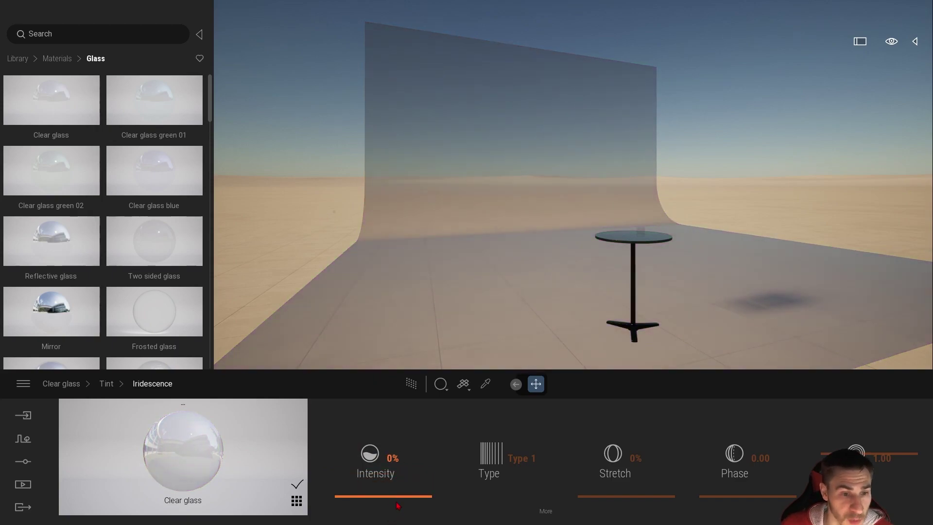
- Go back to the tint settings and switch Iridescence off and on again to compare the glass
{"action": "left_click", "coordinate": [107, 384]}
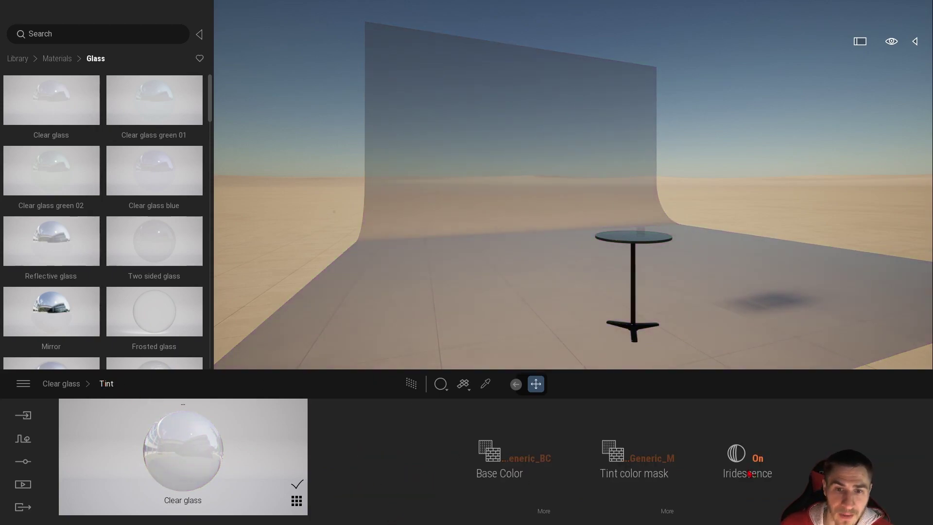
{"action": "left_click", "coordinate": [749, 475]}
{"action": "left_click", "coordinate": [749, 475]}
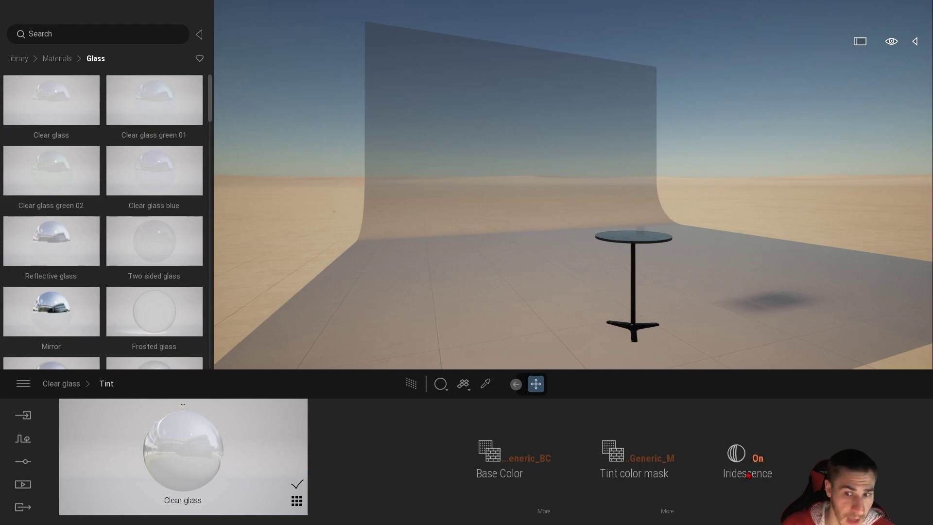
- Raise the iridescence intensity of the Clear glass to 100%
{"action": "left_click", "coordinate": [788, 509]}
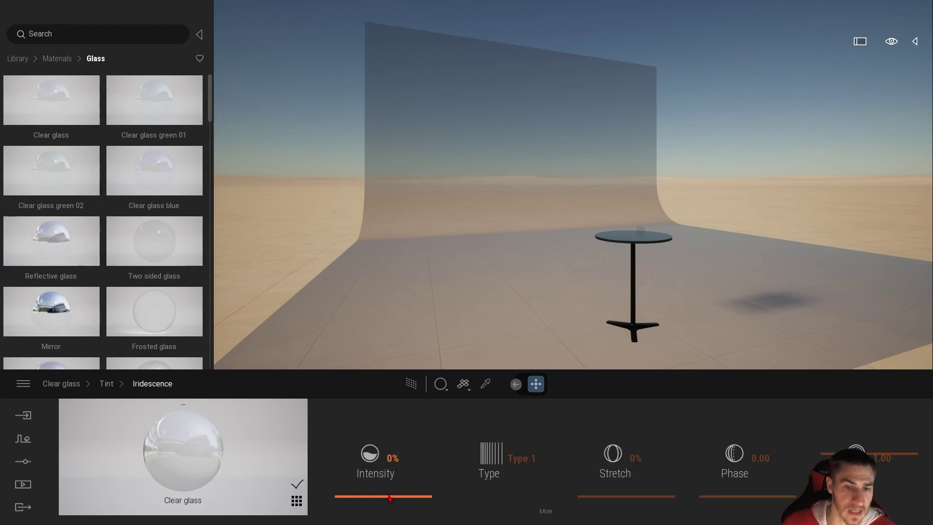
{"action": "left_click_drag", "start_coordinate": [375, 496], "coordinate": [398, 435]}
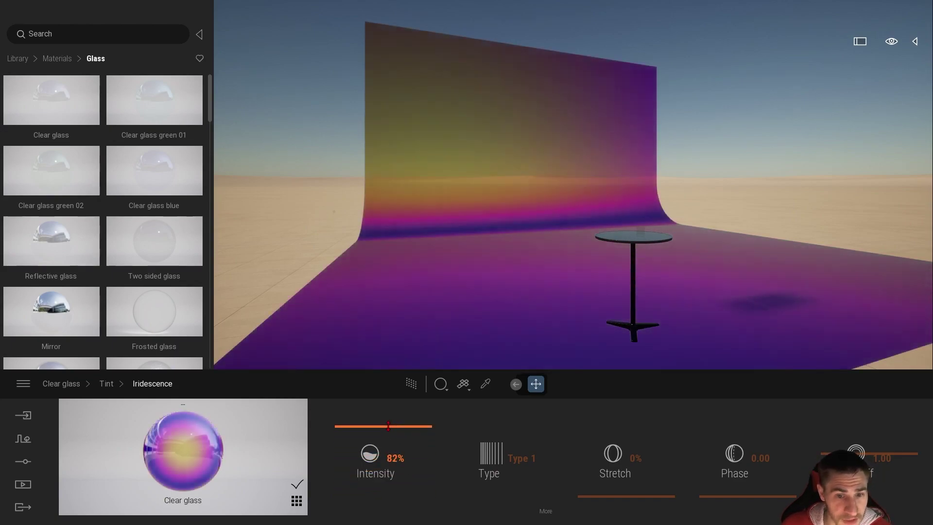
{"action": "left_click_drag", "start_coordinate": [388, 426], "coordinate": [373, 398]}
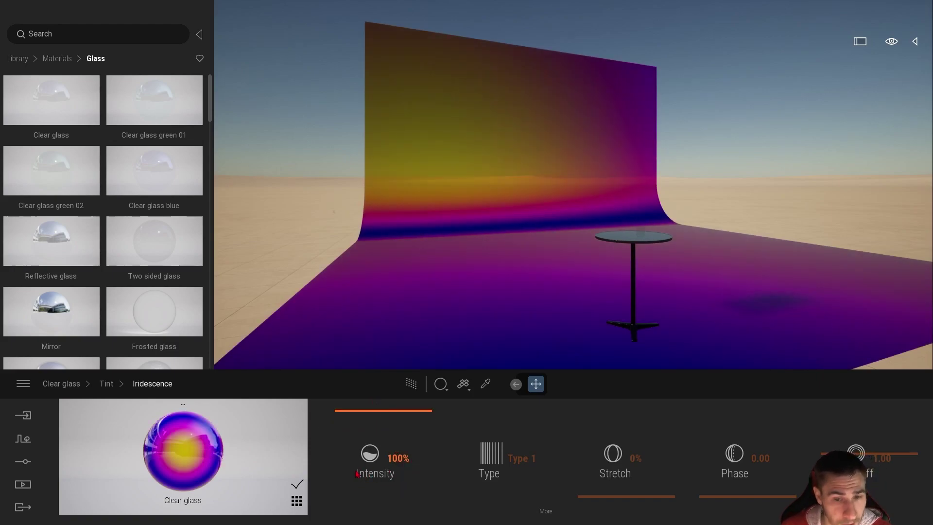
{"action": "left_click", "coordinate": [384, 412]}
{"action": "left_click_drag", "start_coordinate": [384, 414], "coordinate": [372, 390]}
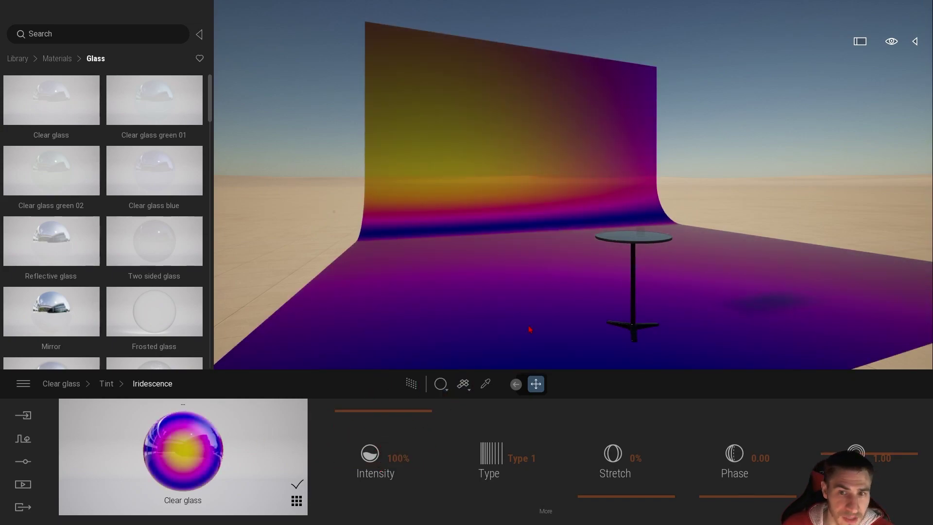
- Compare iridescence types 2, 3, 4, 5, 6 and 8 on the glass backdrop, then restore Type 1
{"action": "right_click_drag", "start_coordinate": [566, 259], "coordinate": [595, 254]}
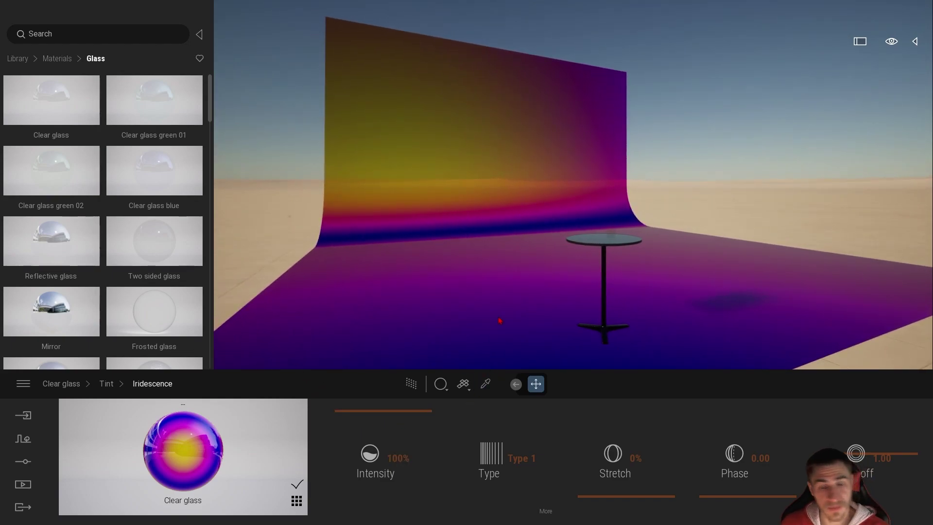
{"action": "left_click", "coordinate": [520, 459]}
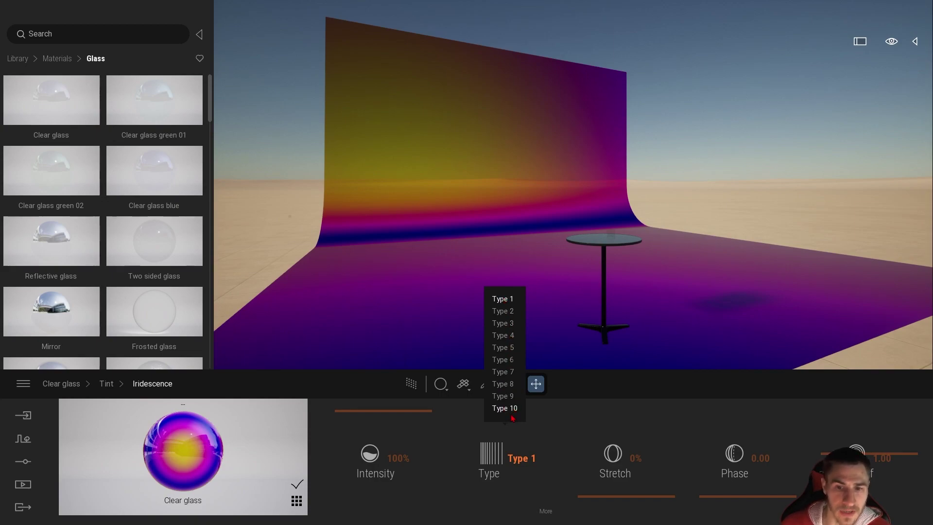
{"action": "left_click", "coordinate": [505, 314]}
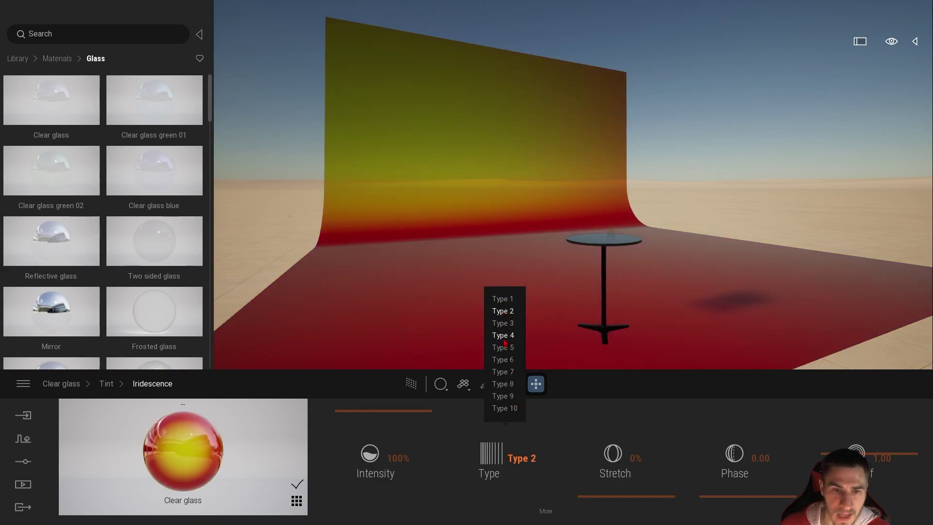
{"action": "left_click", "coordinate": [503, 324]}
{"action": "left_click", "coordinate": [508, 336]}
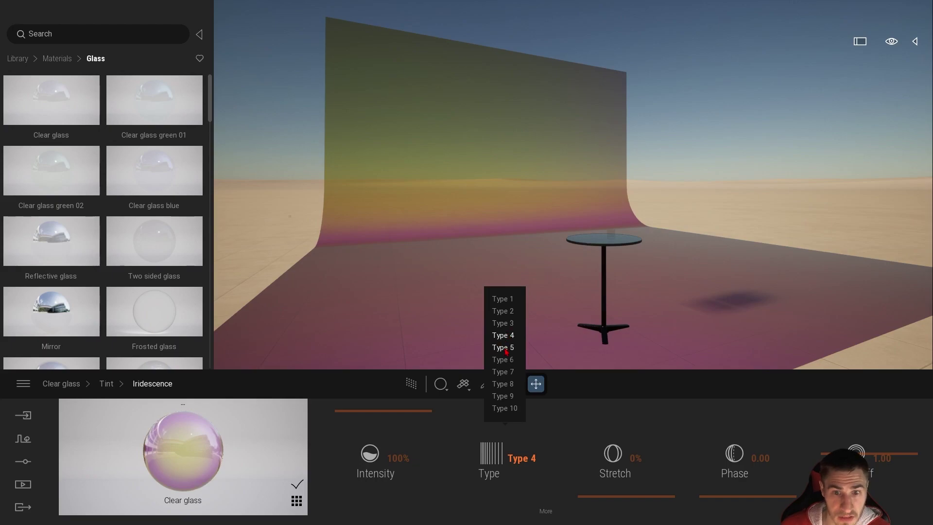
{"action": "left_click", "coordinate": [505, 348]}
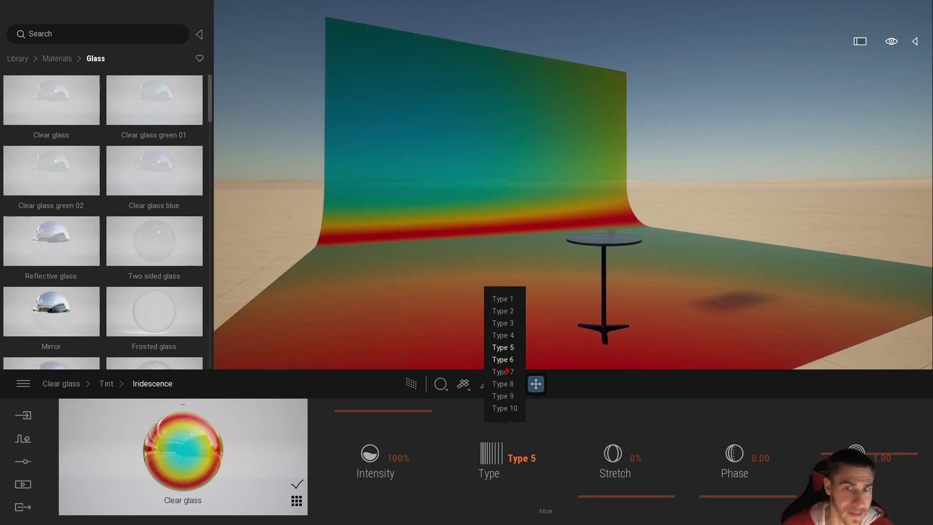
{"action": "left_click", "coordinate": [503, 360]}
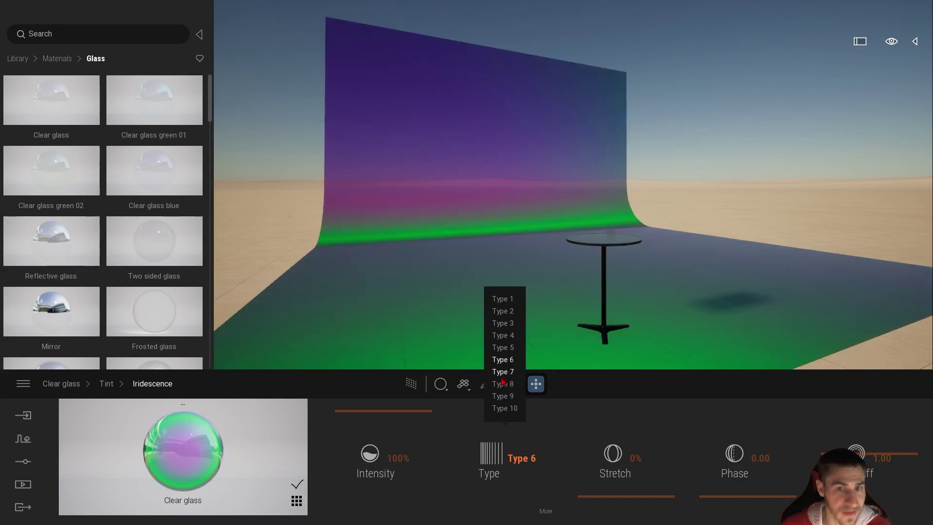
{"action": "left_click", "coordinate": [503, 383]}
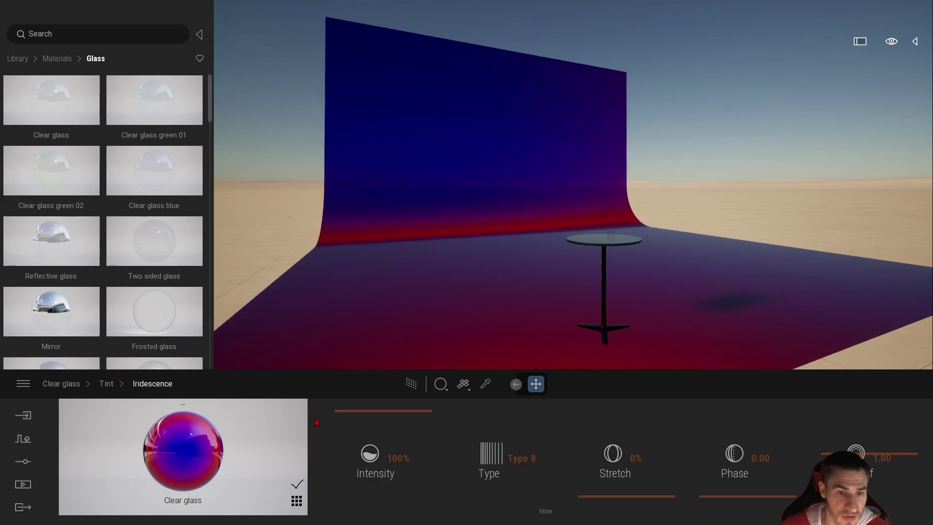
{"action": "left_click", "coordinate": [491, 454]}
{"action": "left_click", "coordinate": [502, 299]}
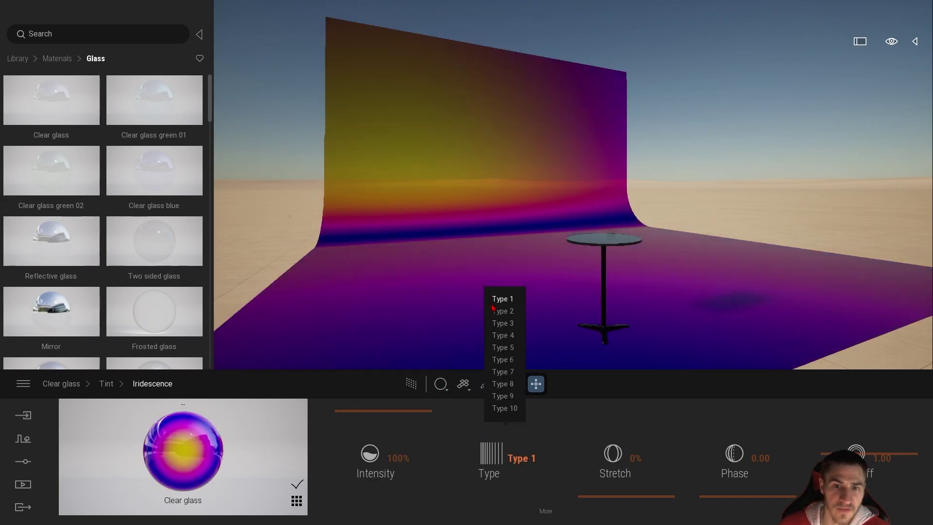
- Open the gradient map option of the iridescence type, then return to the iridescence settings
{"action": "left_click", "coordinate": [545, 511]}
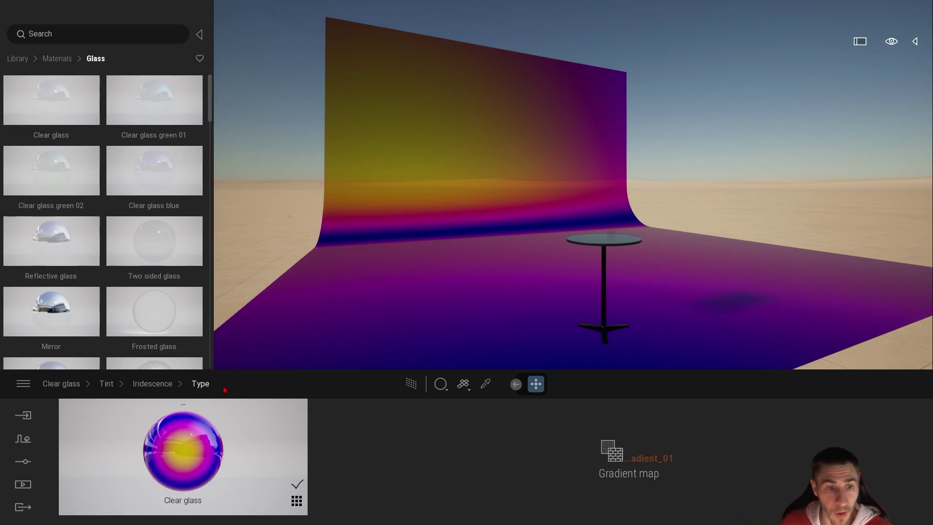
{"action": "left_click", "coordinate": [152, 384]}
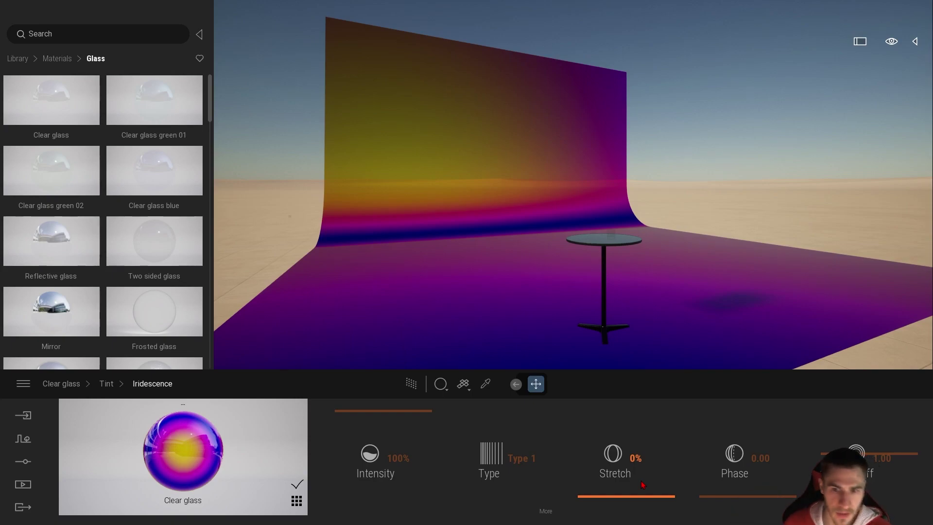
- Set the iridescence stretch of the Clear glass to 50%
{"action": "left_click_drag", "start_coordinate": [614, 497], "coordinate": [619, 497]}
{"action": "left_click", "coordinate": [633, 458]}
{"action": "left_click", "coordinate": [634, 458]}
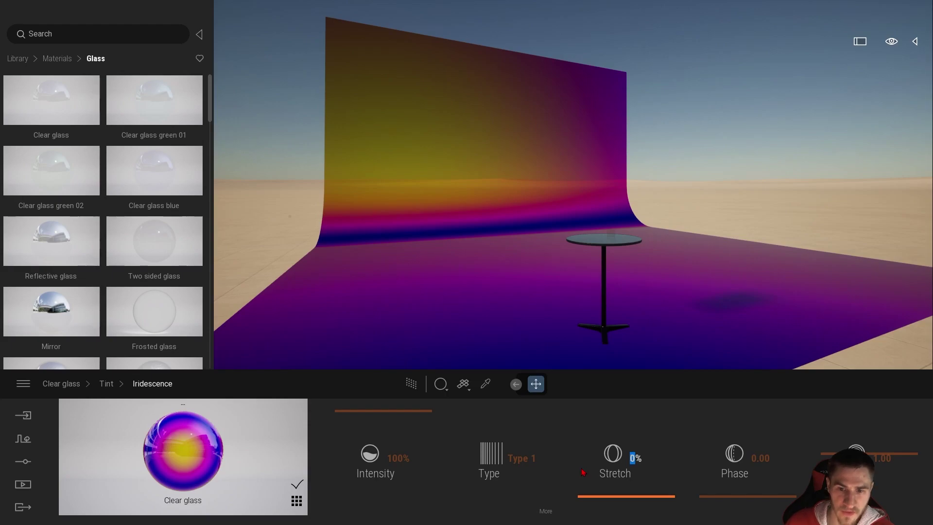
{"action": "type", "text": "50"}
{"action": "key", "text": "Return"}
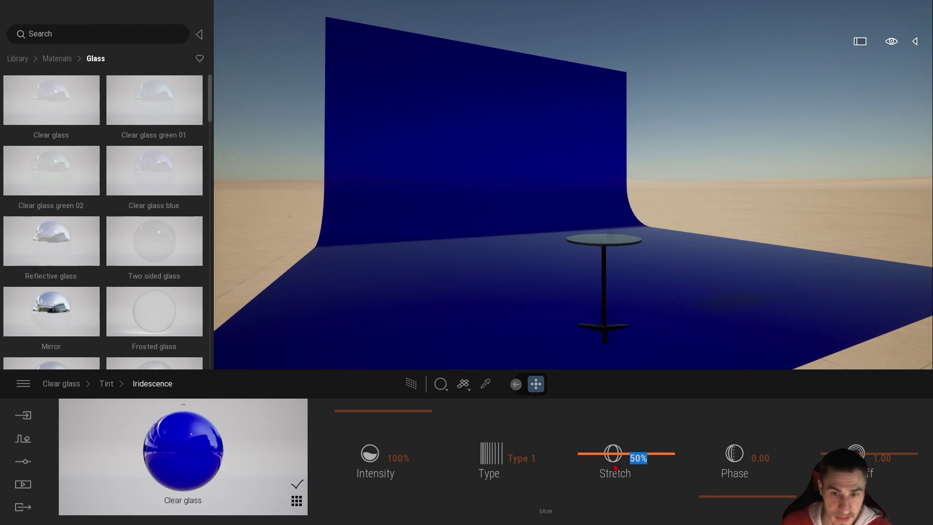
- Reset the iridescence stretch to 0%, then set it to 25%
{"action": "type", "text": "0"}
{"action": "key", "text": "Return"}
{"action": "left_click_drag", "start_coordinate": [612, 505], "coordinate": [617, 476]}
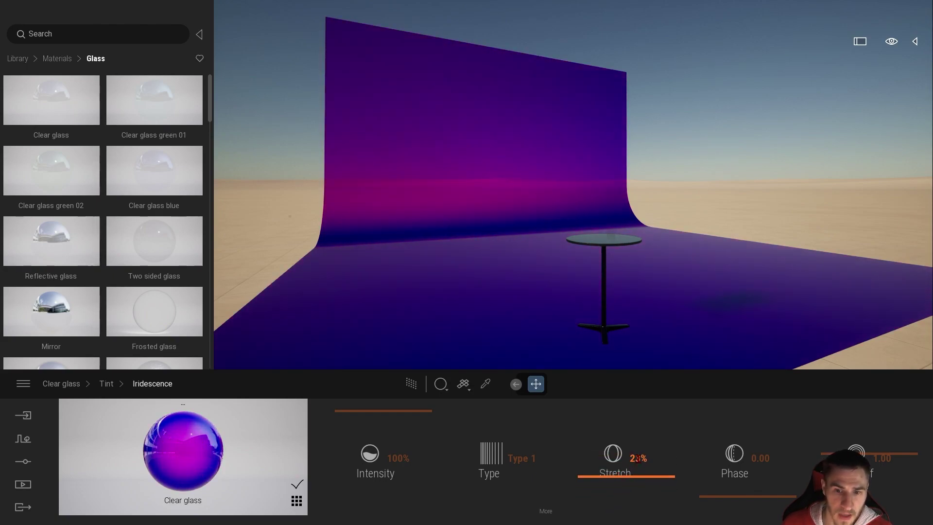
{"action": "left_click", "coordinate": [636, 457]}
{"action": "type", "text": "25"}
{"action": "key", "text": "Return"}
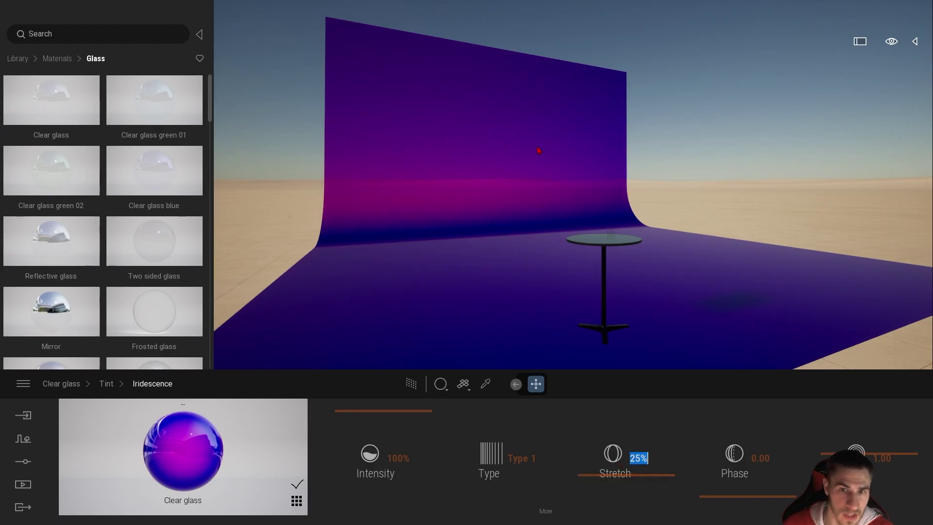
- Try an iridescence stretch of 75% on the glass backdrop, then return it to 0%
{"action": "type", "text": "75"}
{"action": "key", "text": "Return"}
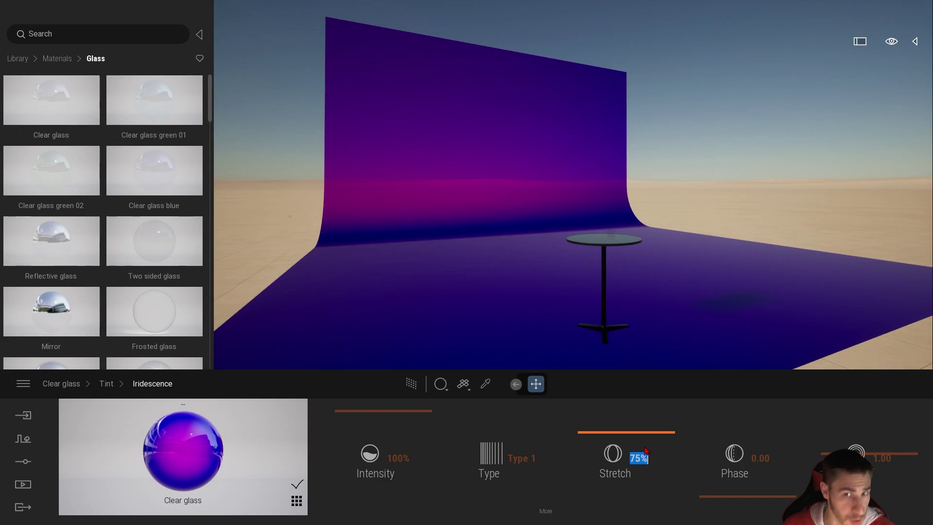
{"action": "left_click_drag", "start_coordinate": [630, 435], "coordinate": [621, 506]}
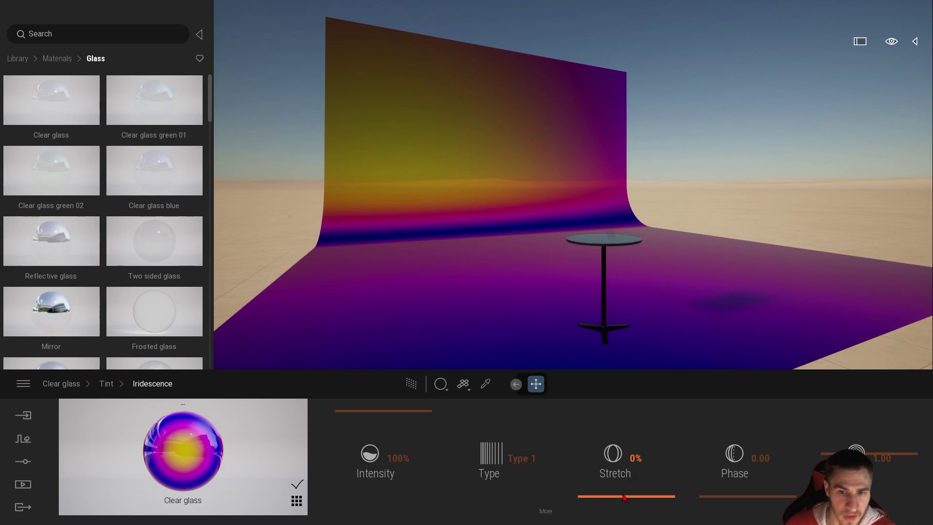
{"action": "mouse_move", "coordinate": [625, 497]}
{"action": "left_mouse_down"}
{"action": "mouse_move", "coordinate": [619, 458]}
{"action": "mouse_move", "coordinate": [629, 409]}
{"action": "mouse_move", "coordinate": [638, 500]}
{"action": "left_mouse_up"}
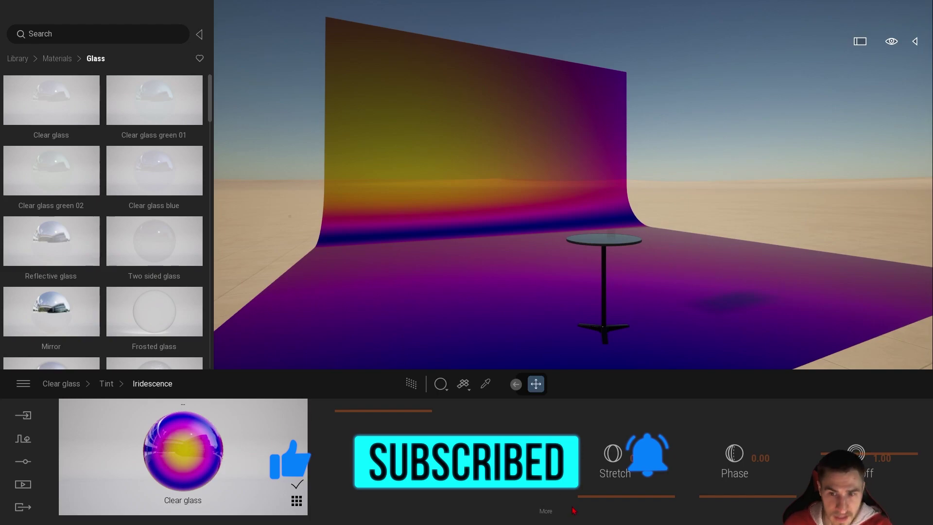
- Try iridescence phase values of 0.5, 1 and about 0.52 on the backdrop, then return the phase to 0
{"action": "left_click", "coordinate": [761, 459]}
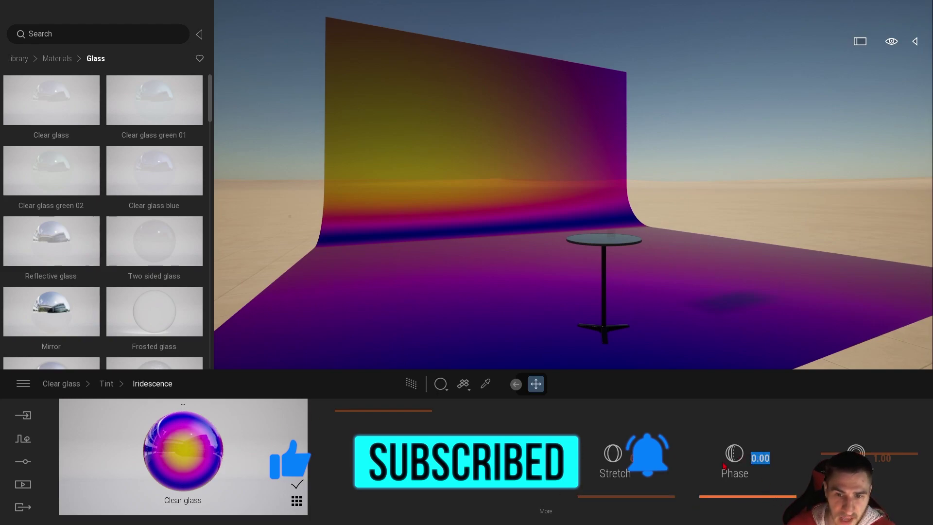
{"action": "type", "text": "0.5"}
{"action": "key", "text": "Return"}
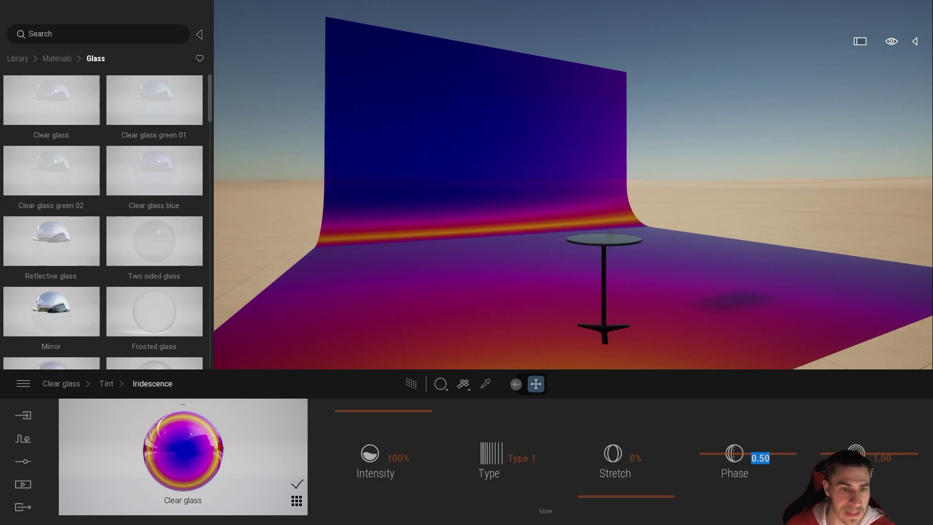
{"action": "type", "text": "1"}
{"action": "key", "text": "Return"}
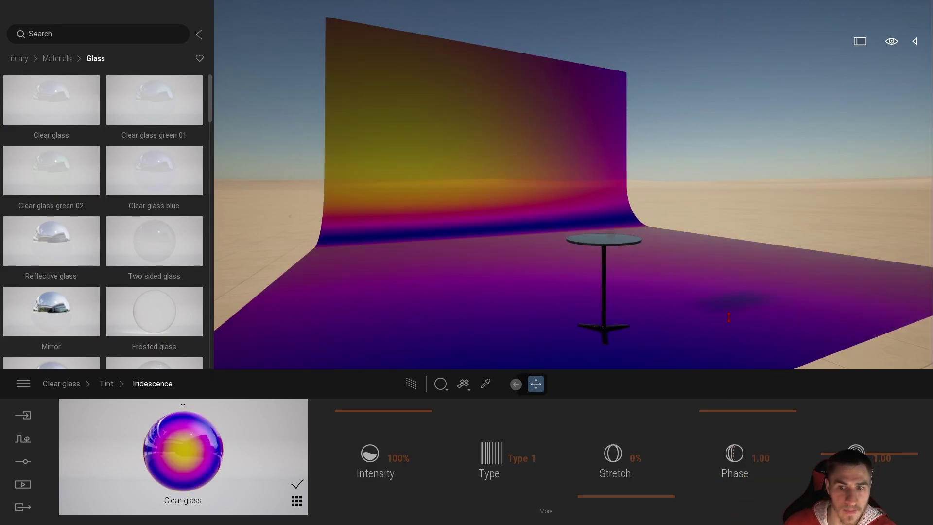
{"action": "left_click_drag", "start_coordinate": [752, 394], "coordinate": [744, 453]}
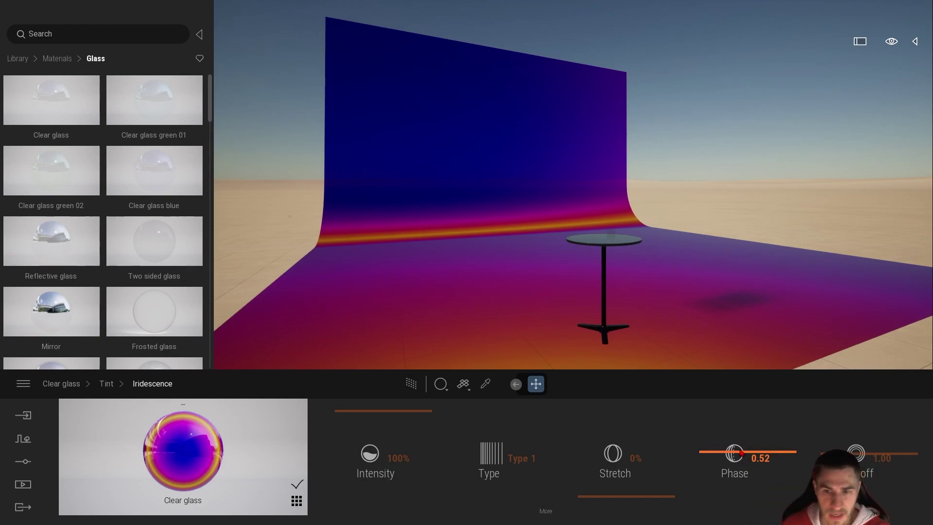
{"action": "left_click_drag", "start_coordinate": [741, 453], "coordinate": [750, 502]}
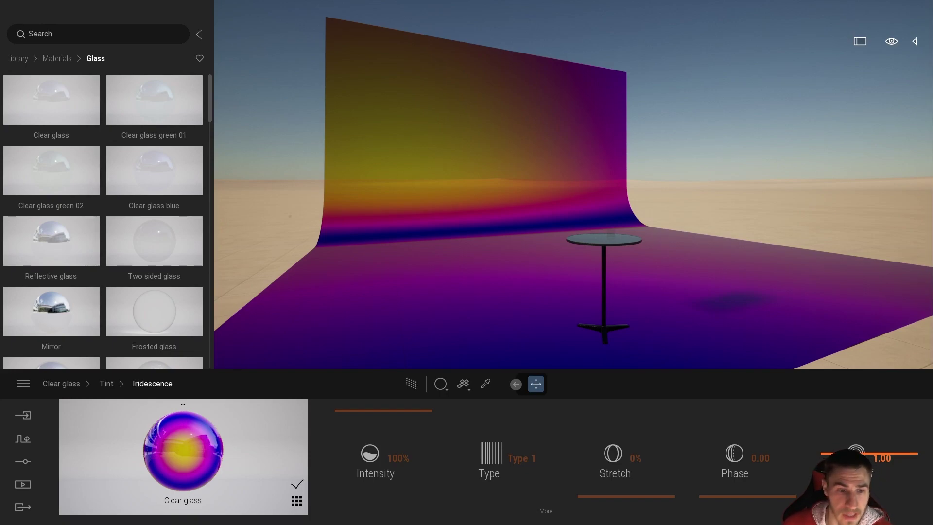
- Try iridescence falloff values of 0 and 2 on the backdrop, then restore the falloff to 1
{"action": "left_click_drag", "start_coordinate": [870, 453], "coordinate": [900, 496]}
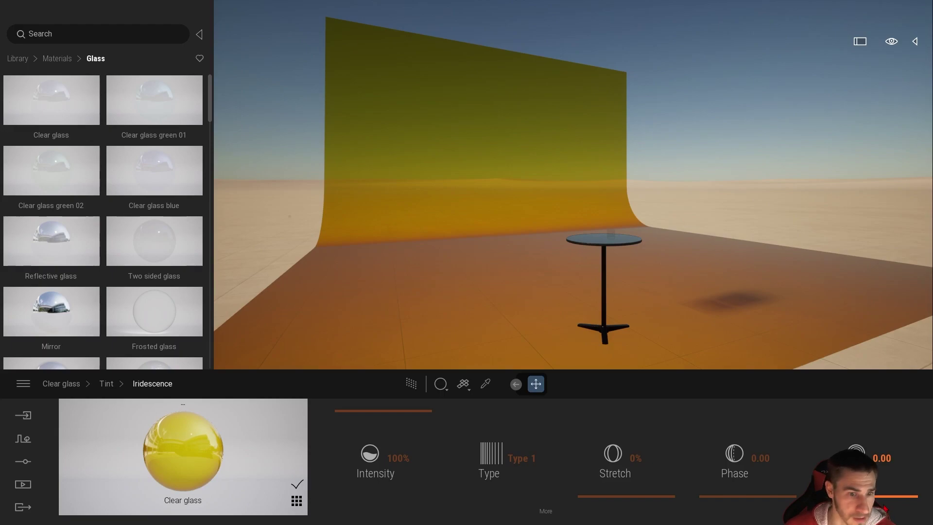
{"action": "left_click", "coordinate": [892, 458]}
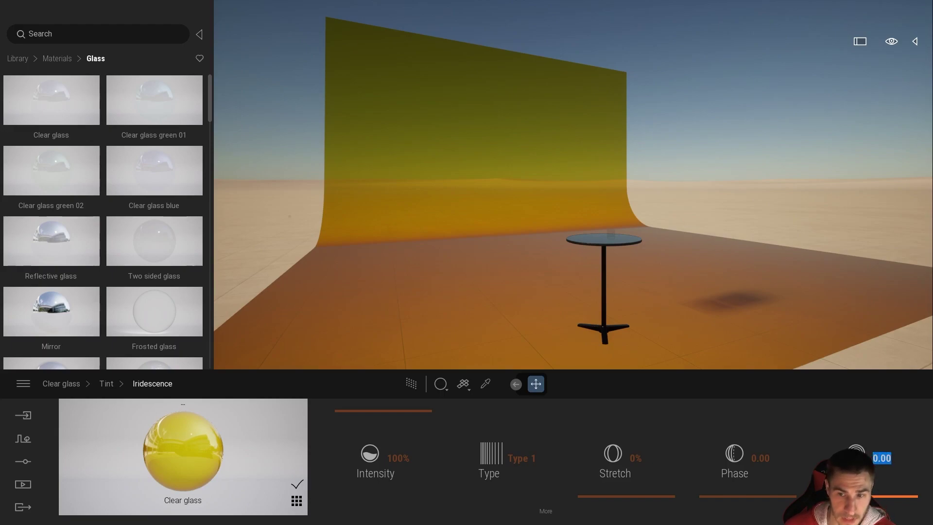
{"action": "type", "text": "2"}
{"action": "key", "text": "Return"}
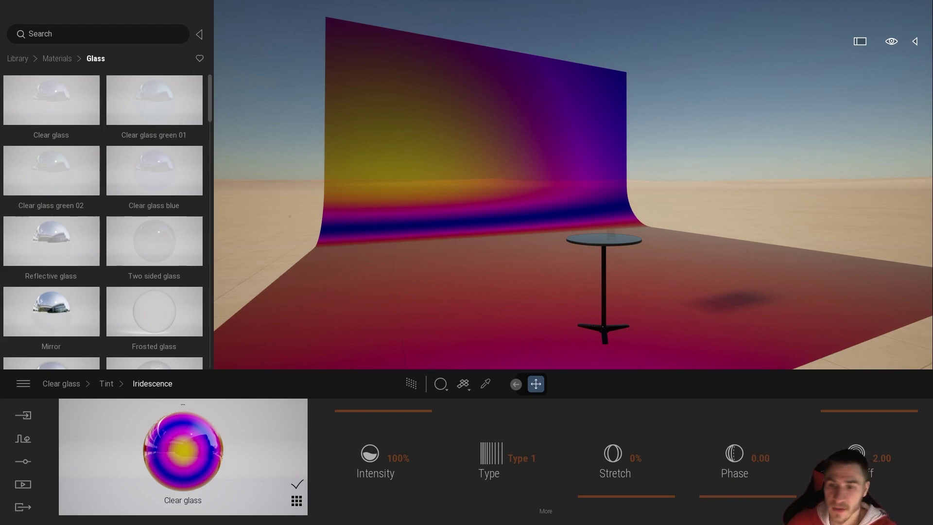
{"action": "type", "text": "1"}
{"action": "key", "text": "Return"}
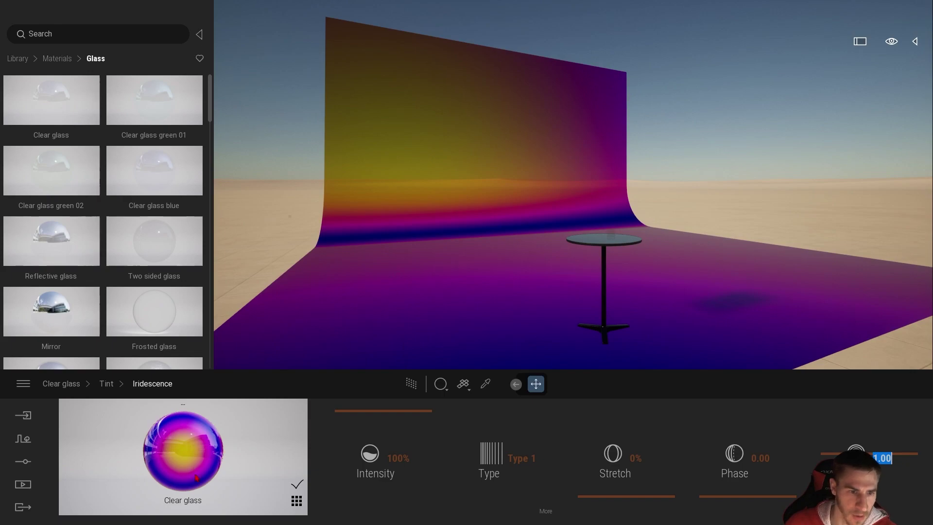
- Compare the maximum falloff of 2 with the minimum of 0 once more, then set the falloff back to 1
{"action": "left_click_drag", "start_coordinate": [834, 454], "coordinate": [834, 395]}
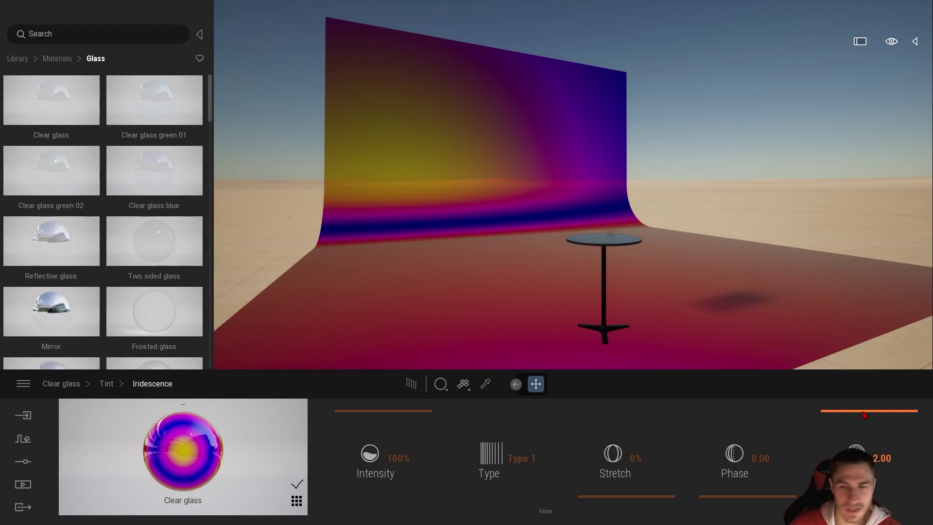
{"action": "left_click_drag", "start_coordinate": [864, 414], "coordinate": [864, 498]}
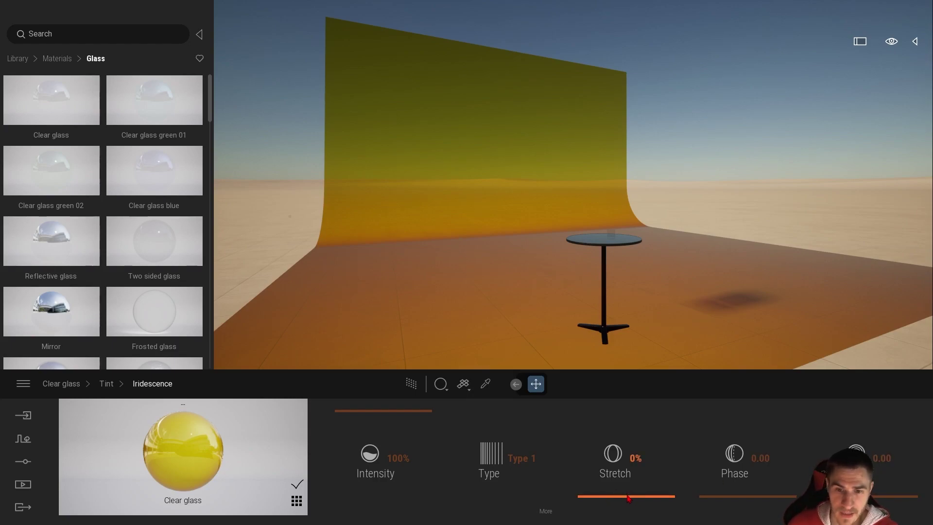
{"action": "mouse_move", "coordinate": [627, 499]}
{"action": "left_mouse_down"}
{"action": "mouse_move", "coordinate": [637, 408]}
{"action": "mouse_move", "coordinate": [634, 515]}
{"action": "left_mouse_up"}
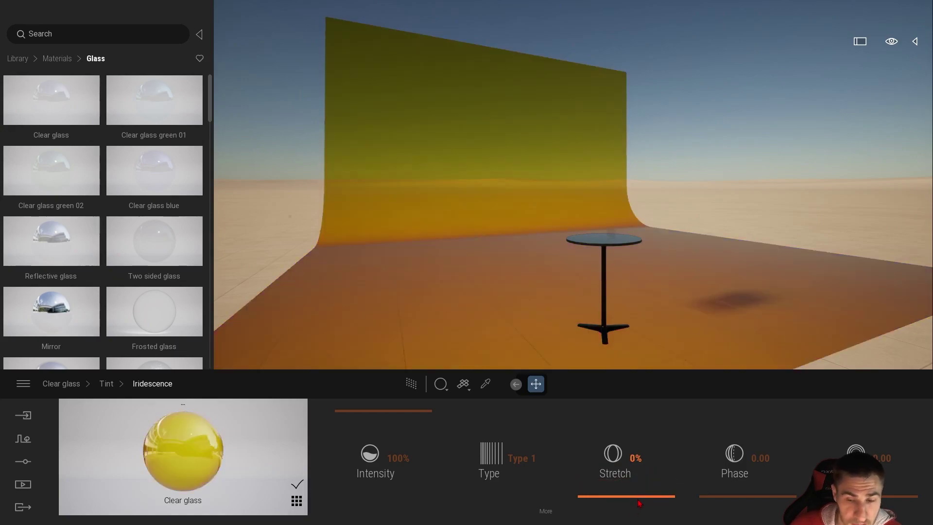
{"action": "left_click_drag", "start_coordinate": [737, 501], "coordinate": [762, 503]}
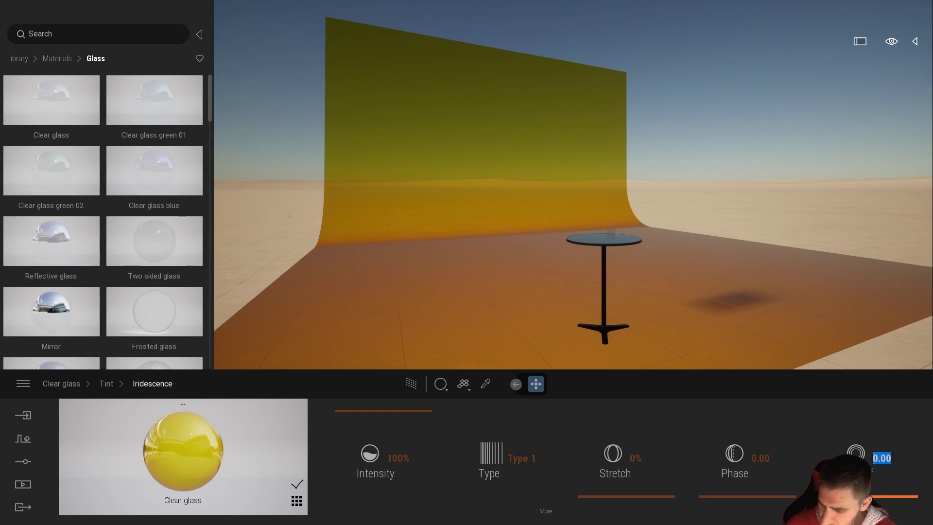
{"action": "type", "text": "1"}
{"action": "key", "text": "Return"}
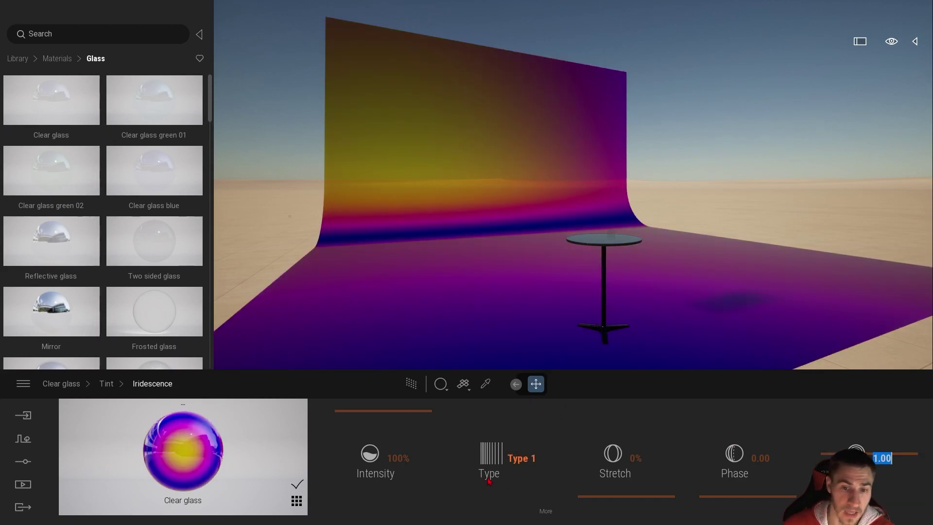
- Preview iridescence Type 8 on the backdrop, then switch back to Type 1
{"action": "left_click", "coordinate": [518, 458]}
{"action": "left_click", "coordinate": [503, 387]}
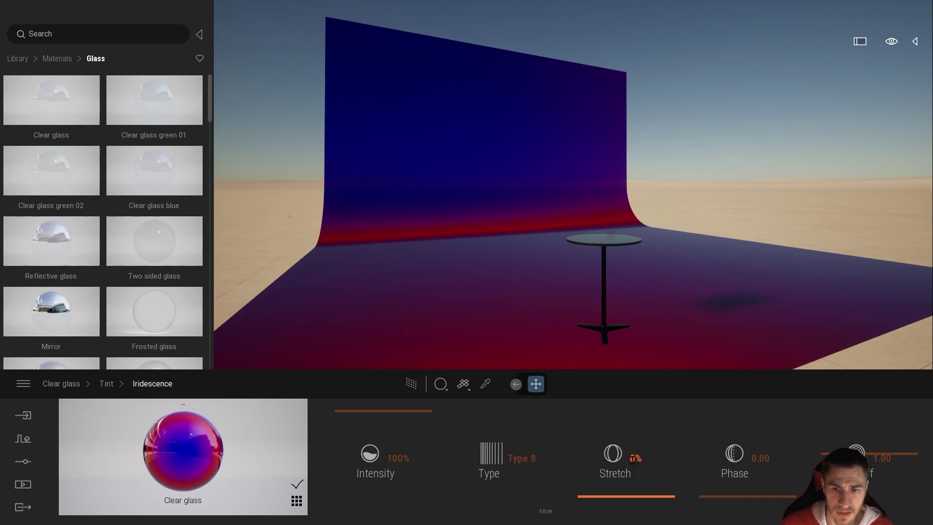
{"action": "left_click", "coordinate": [517, 462]}
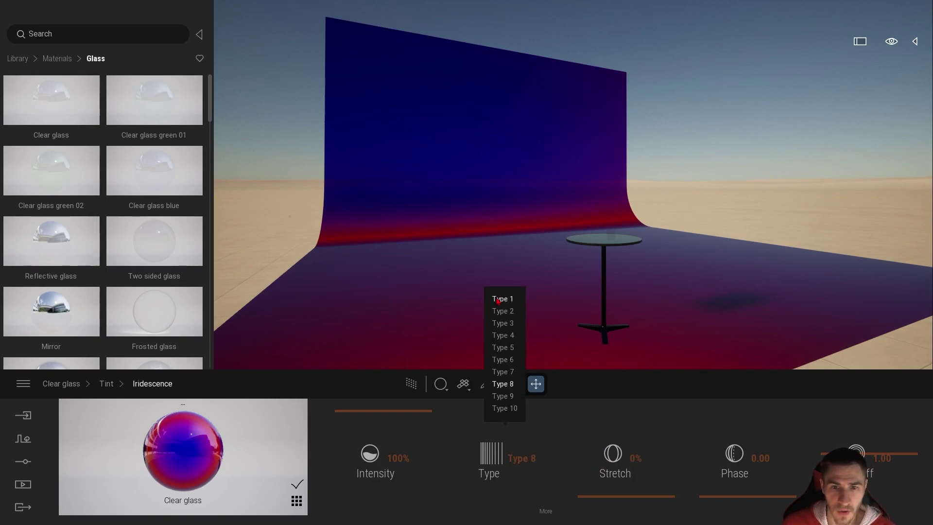
{"action": "left_click", "coordinate": [503, 298]}
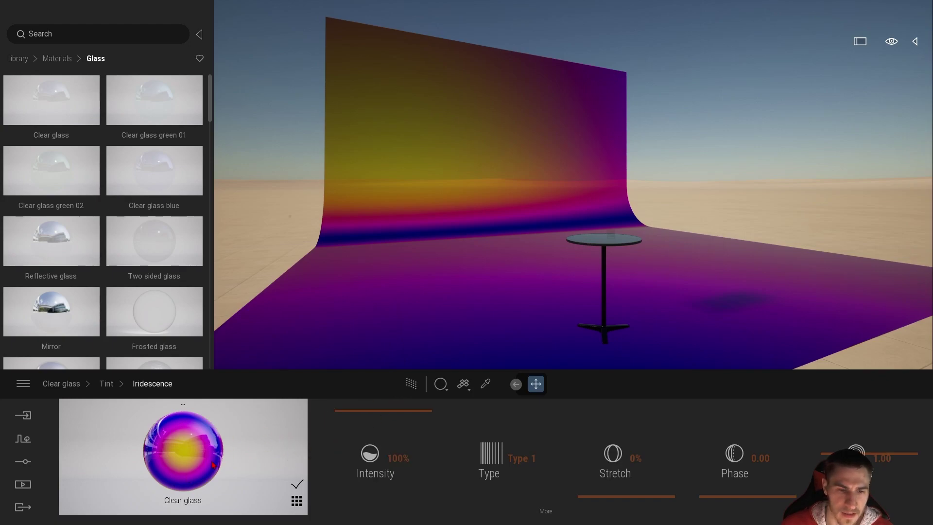
- Duplicate the iridescent Clear glass material and apply the copy to the glass cup on the table
{"action": "right_click", "coordinate": [191, 464]}
{"action": "left_click", "coordinate": [174, 359]}
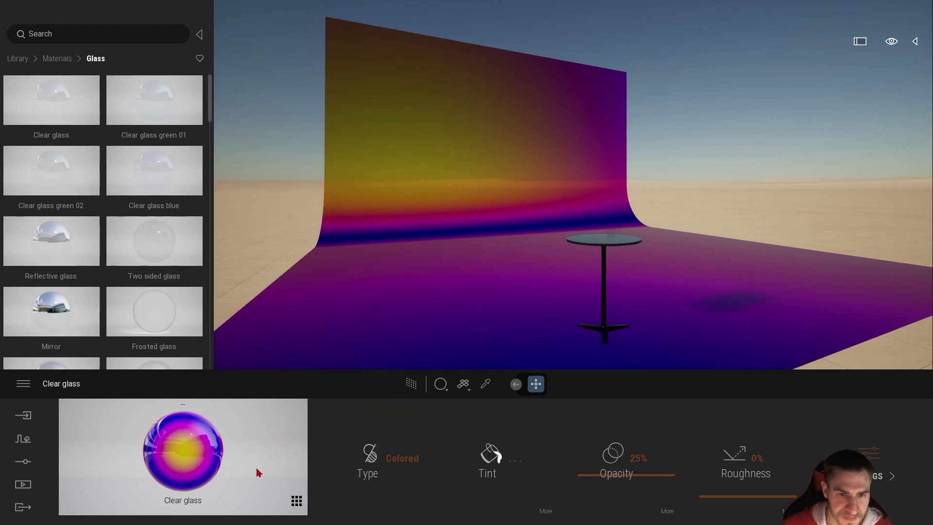
{"action": "right_click_drag", "start_coordinate": [478, 360], "coordinate": [529, 388]}
{"action": "key", "text": "w"}
{"action": "left_click_drag", "start_coordinate": [190, 449], "coordinate": [564, 268]}
{"action": "key", "text": "w"}
{"action": "mouse_move", "coordinate": [508, 325]}
{"action": "right_mouse_down"}
{"action": "mouse_move", "coordinate": [516, 352]}
{"action": "mouse_move", "coordinate": [507, 321]}
{"action": "mouse_move", "coordinate": [495, 321]}
{"action": "mouse_move", "coordinate": [506, 321]}
{"action": "right_mouse_up"}
{"action": "key", "text": "s"}
{"action": "key", "text": "q"}
{"action": "key", "text": "a"}
{"action": "key", "text": "w"}
{"action": "key", "text": "d"}
{"action": "key", "text": "s"}
{"action": "key", "text": "a"}
{"action": "right_click_drag", "start_coordinate": [606, 339], "coordinate": [556, 343]}
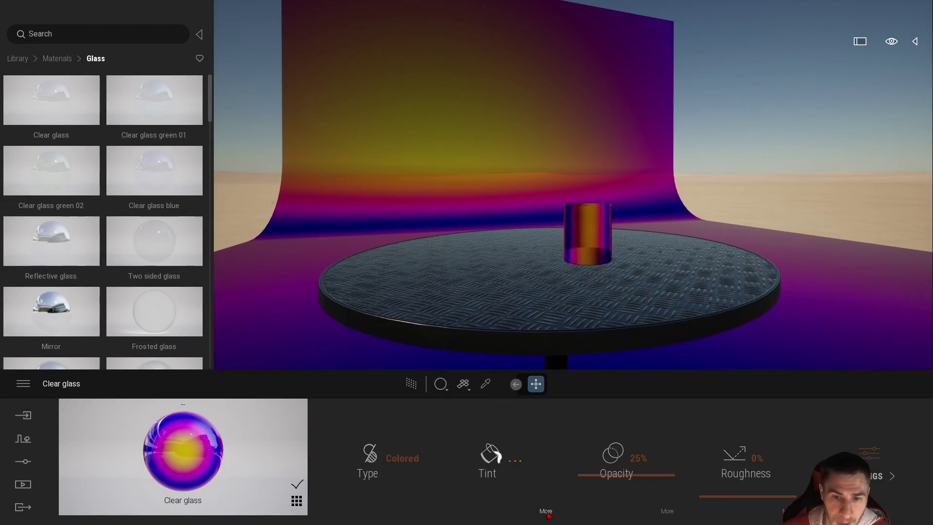
- Open the tint's iridescence settings for the cup's glass and try Type 4 and Type 6
{"action": "left_click", "coordinate": [545, 511]}
{"action": "left_click", "coordinate": [791, 511]}
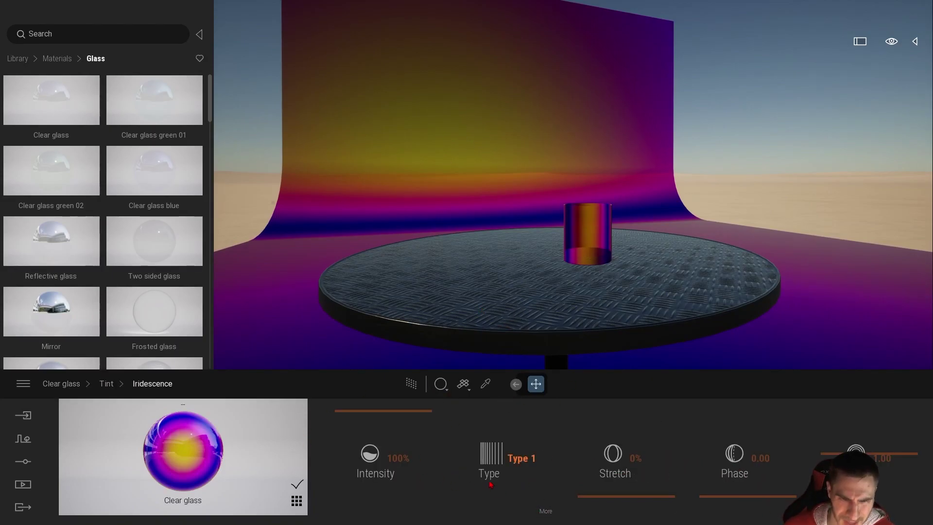
{"action": "left_click", "coordinate": [496, 461]}
{"action": "left_click", "coordinate": [506, 336]}
{"action": "left_click", "coordinate": [522, 457]}
{"action": "left_click", "coordinate": [503, 360]}
- Preview iridescence Types 9, 10 and 4 on the glass cup
{"action": "left_click", "coordinate": [520, 458]}
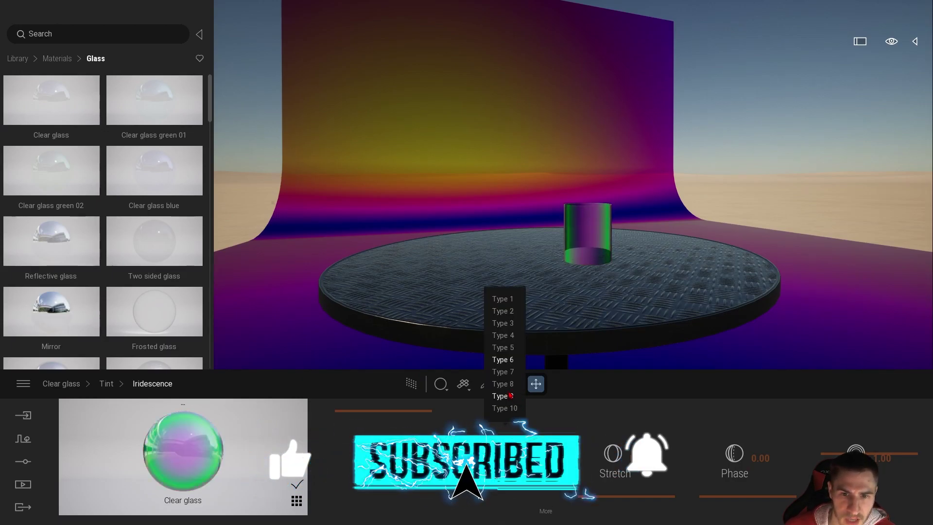
{"action": "left_click", "coordinate": [509, 397]}
{"action": "left_click", "coordinate": [510, 457]}
{"action": "left_click", "coordinate": [506, 409]}
{"action": "left_click", "coordinate": [520, 458]}
{"action": "left_click", "coordinate": [503, 335]}
- Preview iridescence Types 2, 3 and 5 on the glass cup
{"action": "left_click", "coordinate": [523, 457]}
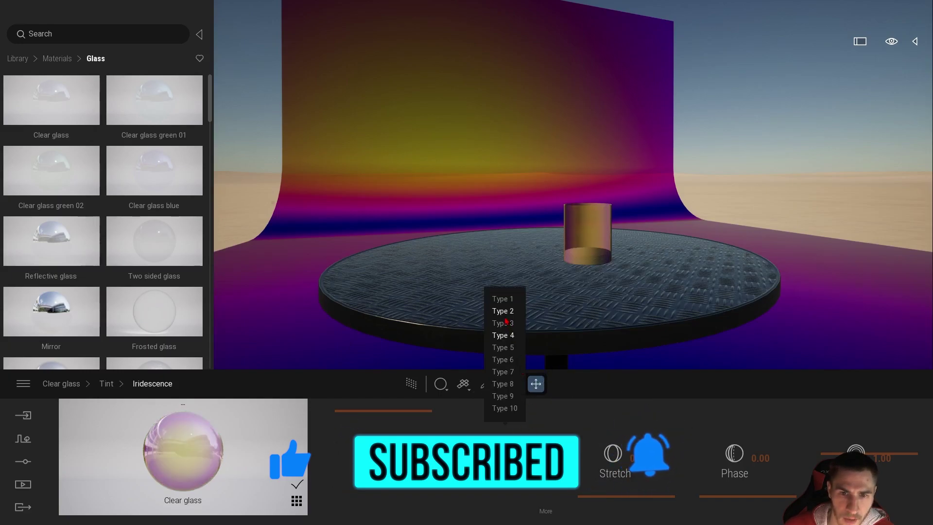
{"action": "left_click", "coordinate": [506, 312]}
{"action": "left_click", "coordinate": [521, 457]}
{"action": "left_click", "coordinate": [506, 323]}
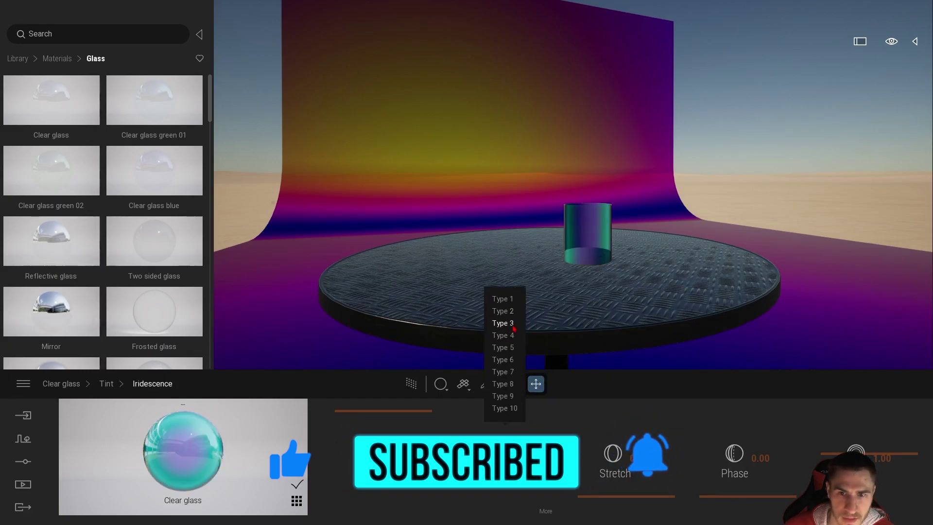
{"action": "left_click", "coordinate": [523, 428]}
{"action": "left_click", "coordinate": [508, 347]}
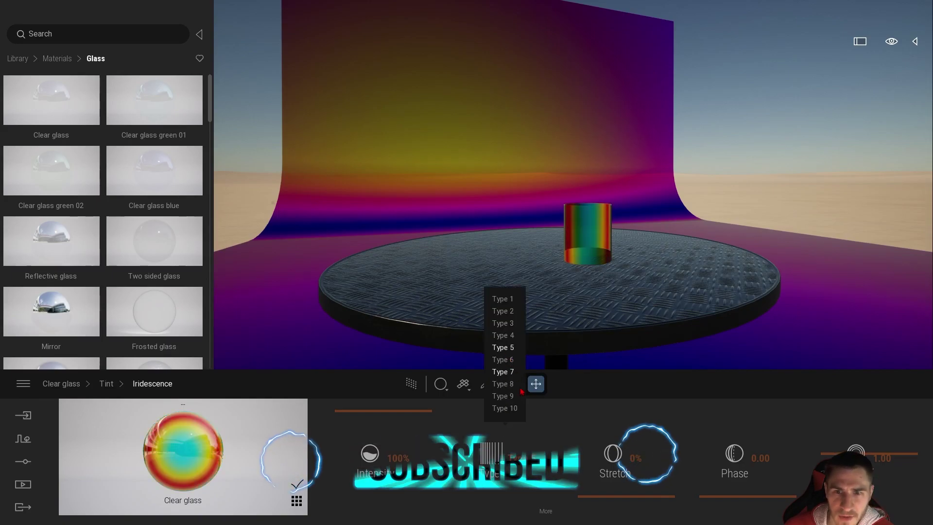
- Switch the cup's iridescence to Type 6 and then to Type 7
{"action": "left_click", "coordinate": [521, 458]}
{"action": "left_click", "coordinate": [503, 360]}
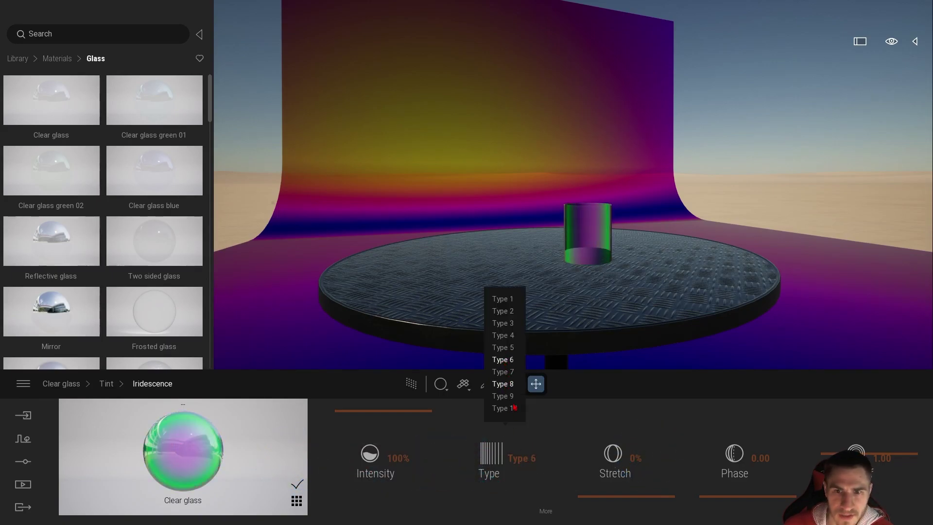
{"action": "left_click", "coordinate": [520, 458]}
{"action": "left_click", "coordinate": [506, 372]}
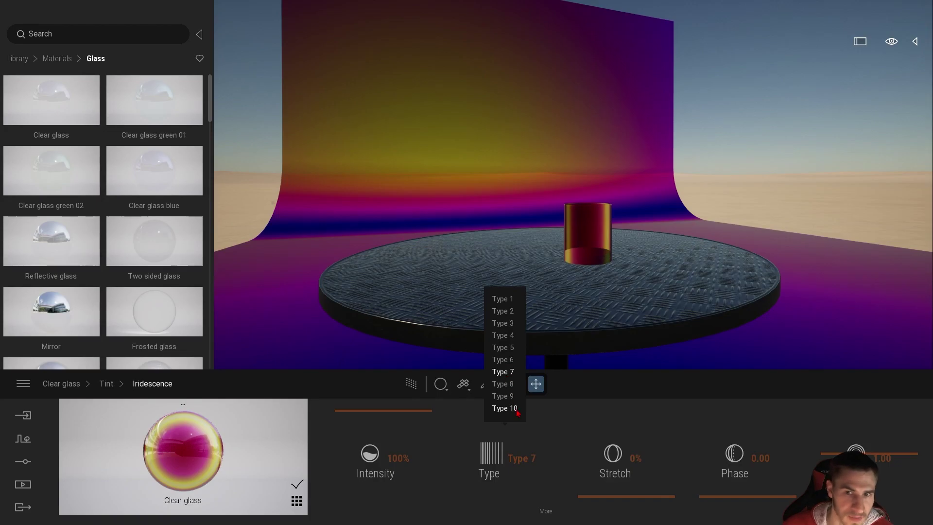
- Preview iridescence Types 8 and 2 on the glass cup, then choose Type 3
{"action": "left_click", "coordinate": [520, 457]}
{"action": "left_click", "coordinate": [503, 384]}
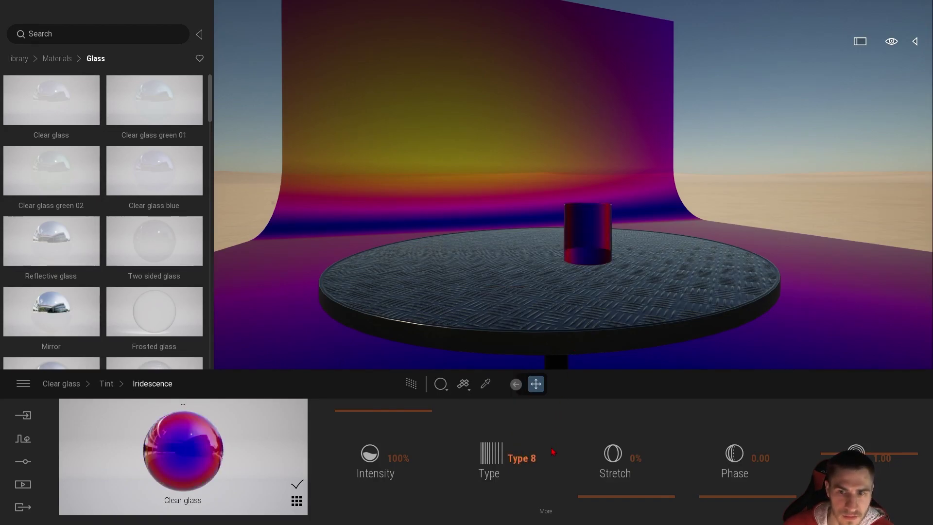
{"action": "left_click", "coordinate": [527, 464]}
{"action": "left_click", "coordinate": [503, 311]}
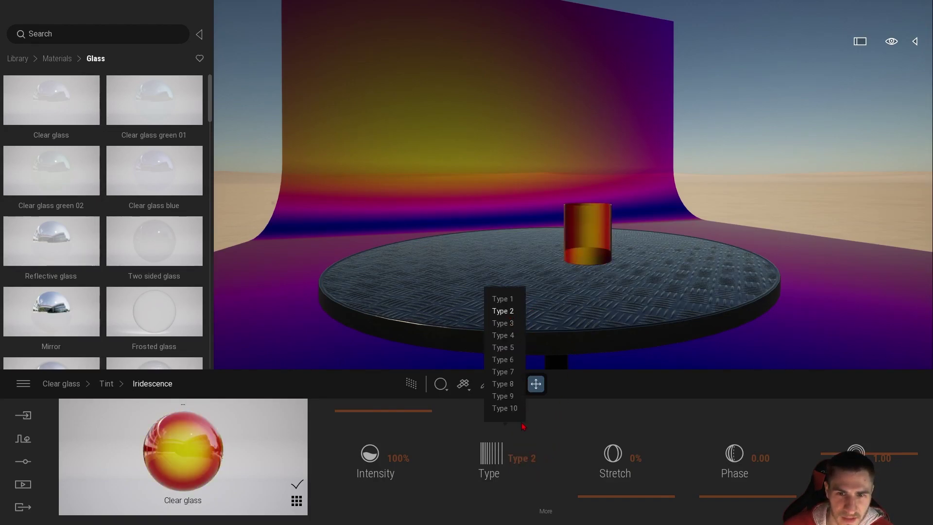
{"action": "left_click", "coordinate": [519, 457]}
{"action": "left_click", "coordinate": [503, 323]}
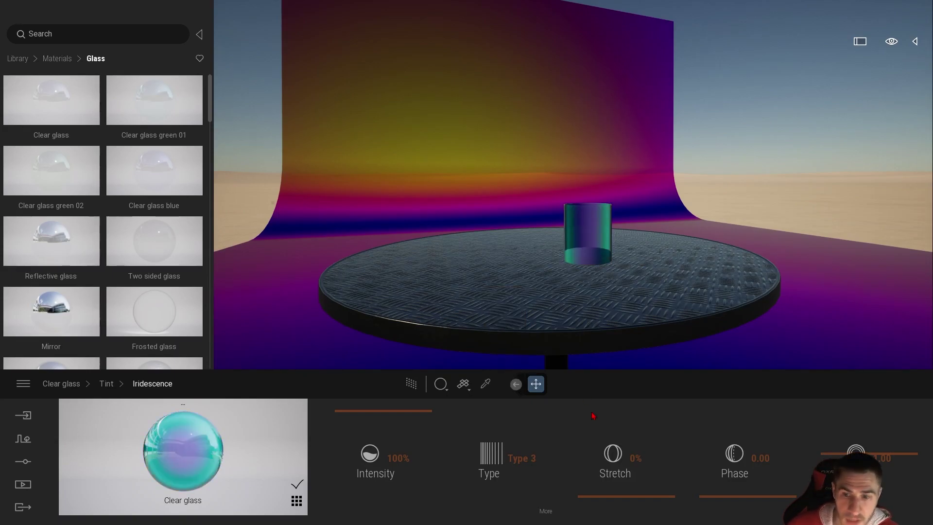
- Set the cup's iridescence stretch to 21%, phase to 0.49 and falloff to about 1.53
{"action": "left_click_drag", "start_coordinate": [614, 469], "coordinate": [638, 501]}
{"action": "left_click_drag", "start_coordinate": [727, 495], "coordinate": [735, 453]}
{"action": "left_click_drag", "start_coordinate": [867, 453], "coordinate": [870, 431]}
{"action": "left_click_drag", "start_coordinate": [624, 493], "coordinate": [644, 479]}
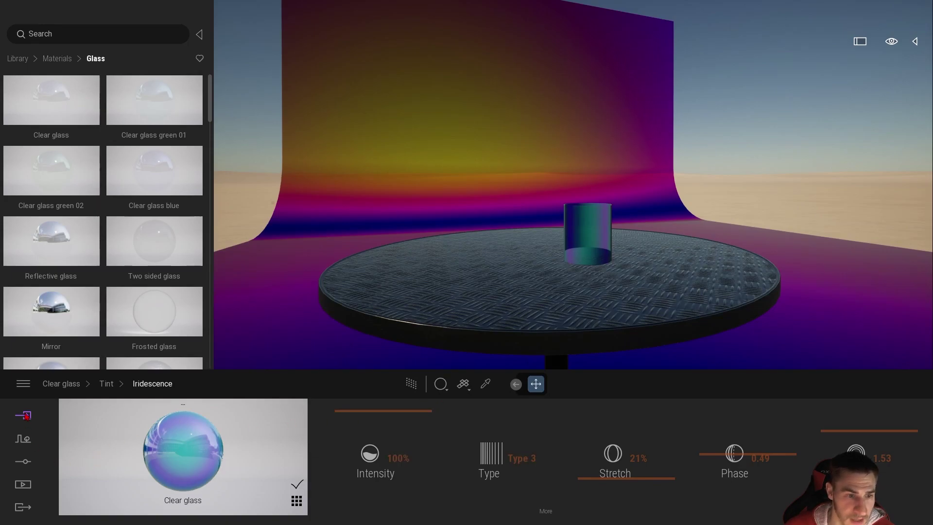
- Pick the cup's glass material, switch its type to Standard and raise its opacity to 67%
{"action": "left_click", "coordinate": [25, 416]}
{"action": "left_click", "coordinate": [485, 384]}
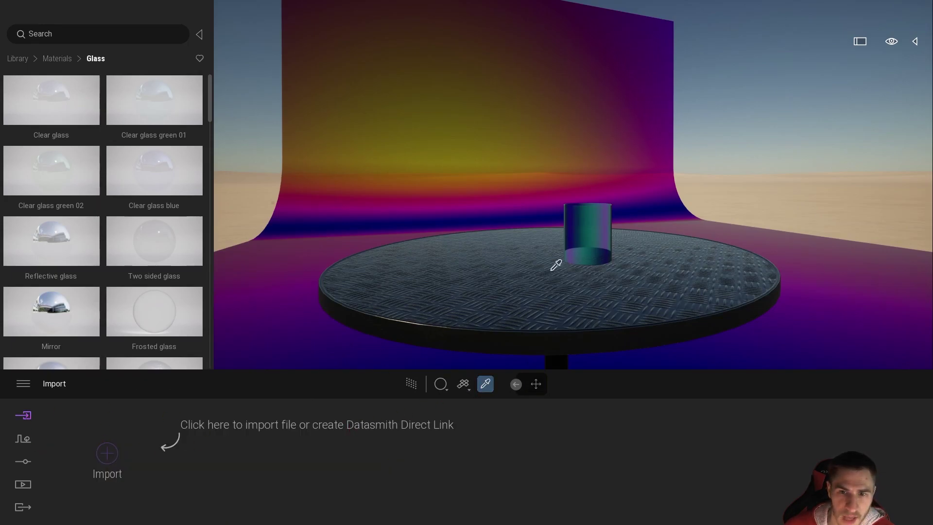
{"action": "left_click", "coordinate": [594, 232]}
{"action": "left_click", "coordinate": [404, 458]}
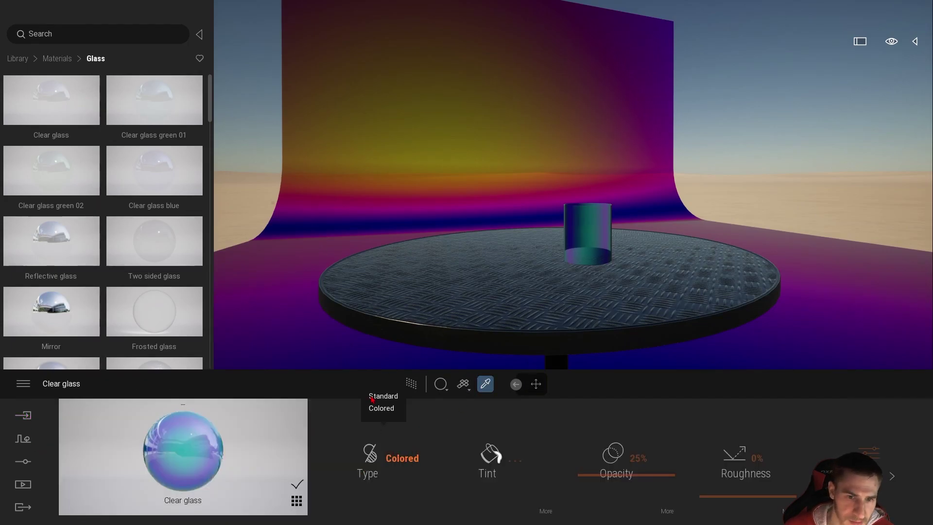
{"action": "left_click", "coordinate": [372, 397]}
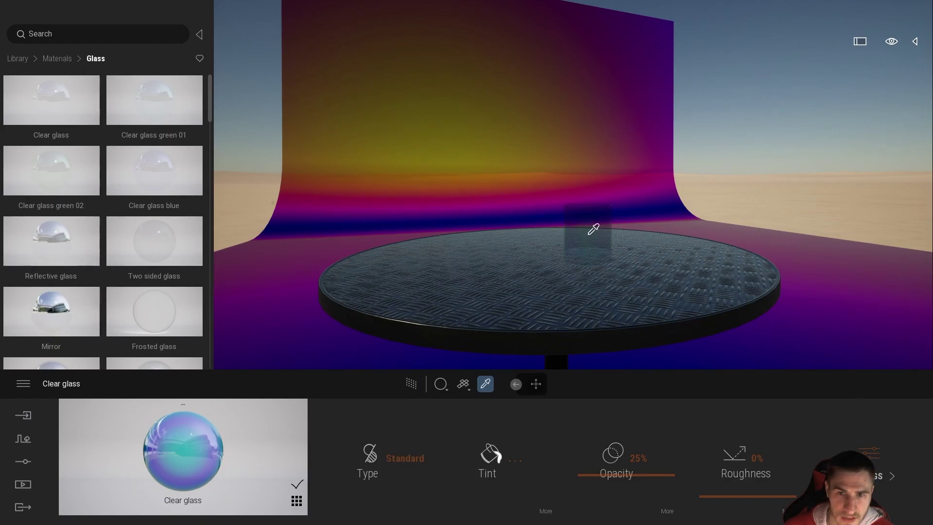
{"action": "left_click_drag", "start_coordinate": [622, 476], "coordinate": [621, 440]}
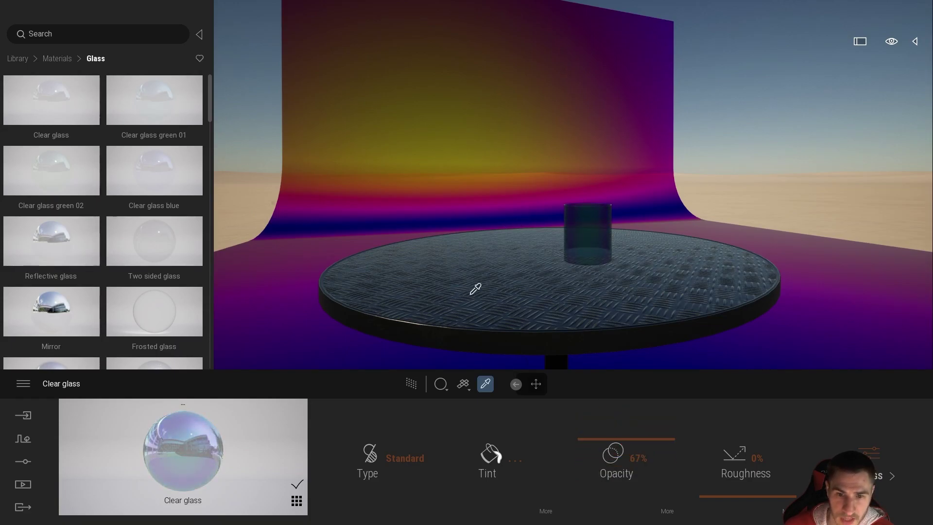
- Try other tint colours on the cup's Standard glass
{"action": "left_click", "coordinate": [489, 454]}
{"action": "left_click", "coordinate": [413, 267]}
{"action": "left_click_drag", "start_coordinate": [475, 156], "coordinate": [325, 123]}
{"action": "left_click_drag", "start_coordinate": [311, 192], "coordinate": [311, 195]}
{"action": "left_click", "coordinate": [367, 324]}
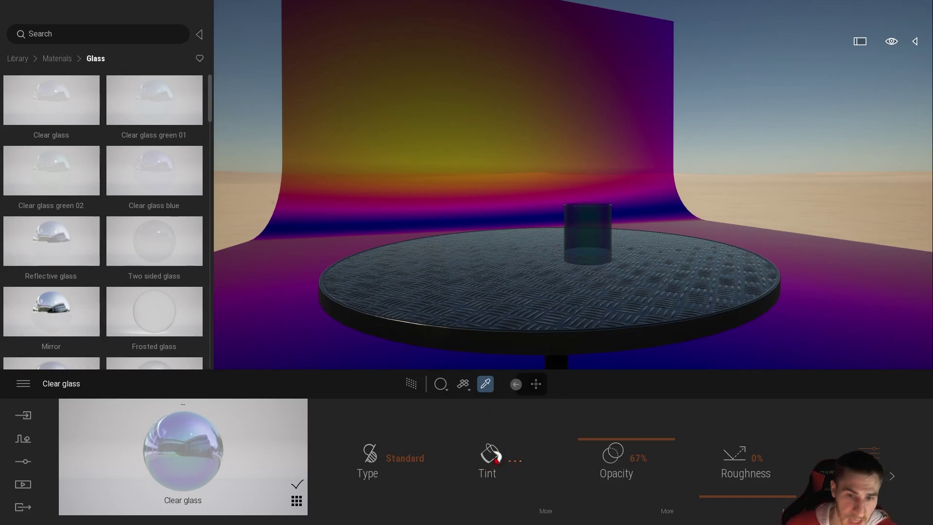
- Raise the iridescence intensity of the cup's tint to the maximum and switch the glass type back to Colored
{"action": "left_click", "coordinate": [552, 511]}
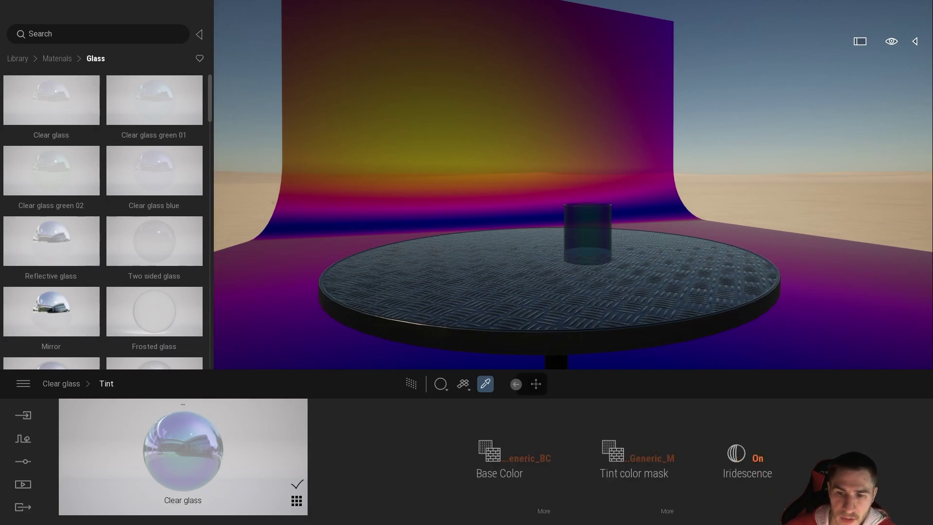
{"action": "left_click", "coordinate": [791, 511]}
{"action": "left_click_drag", "start_coordinate": [364, 421], "coordinate": [375, 397]}
{"action": "left_click", "coordinate": [72, 385]}
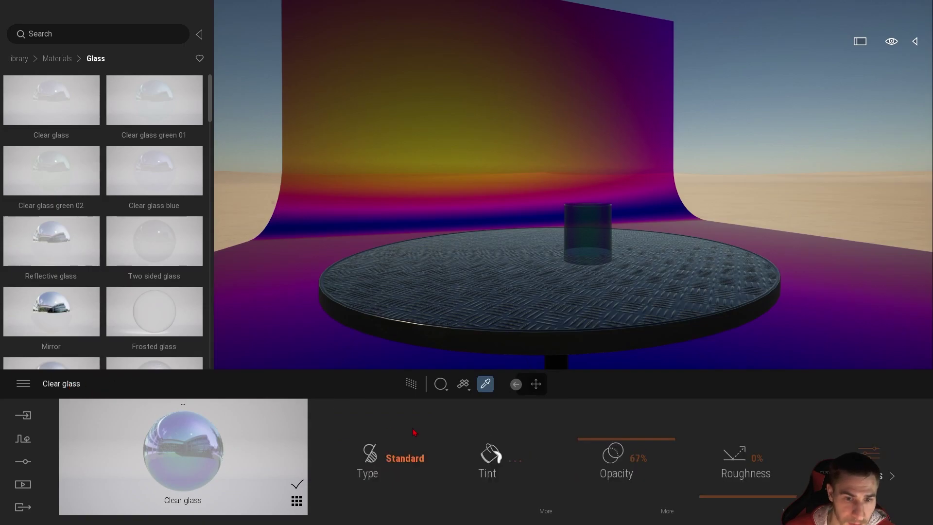
{"action": "left_click", "coordinate": [380, 468]}
{"action": "left_click", "coordinate": [378, 409]}
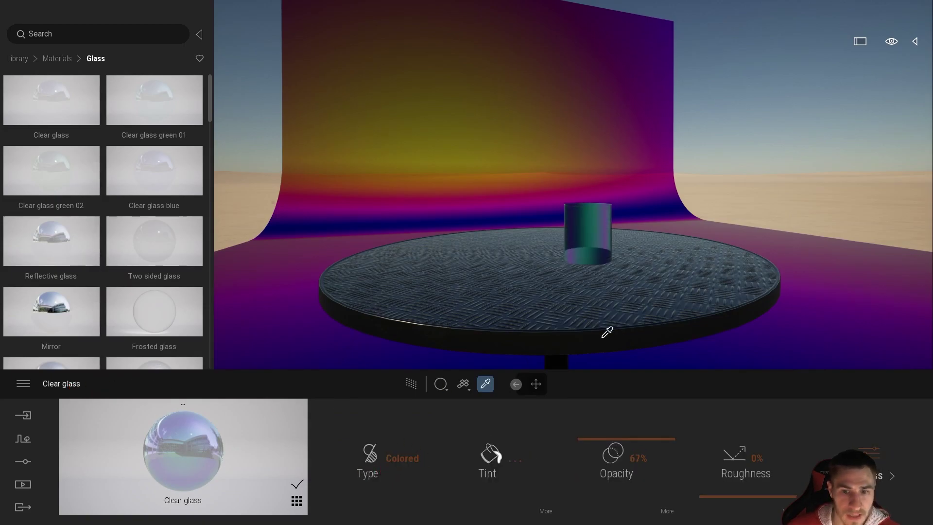
- Lower the cup's iridescence intensity to 83% and slightly adjust its stretch
{"action": "left_click", "coordinate": [543, 510]}
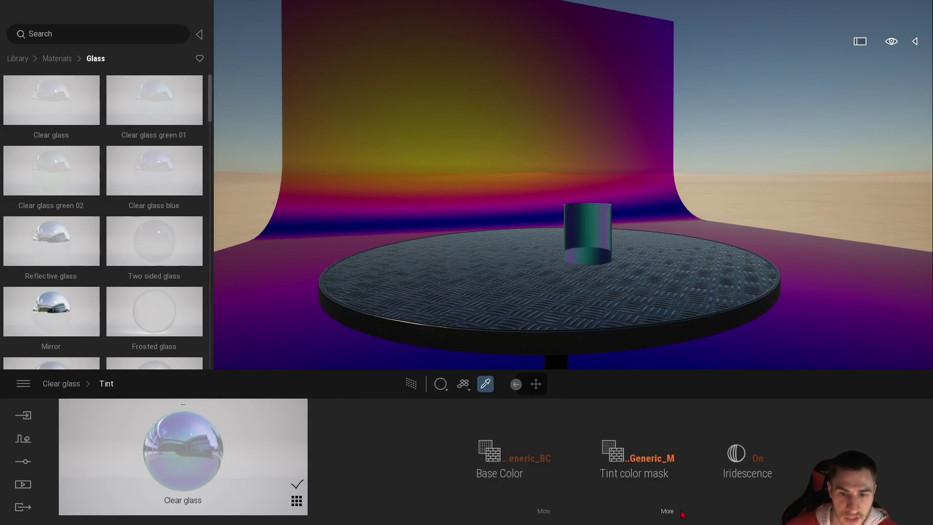
{"action": "left_click", "coordinate": [748, 459]}
{"action": "left_click_drag", "start_coordinate": [389, 456], "coordinate": [439, 428]}
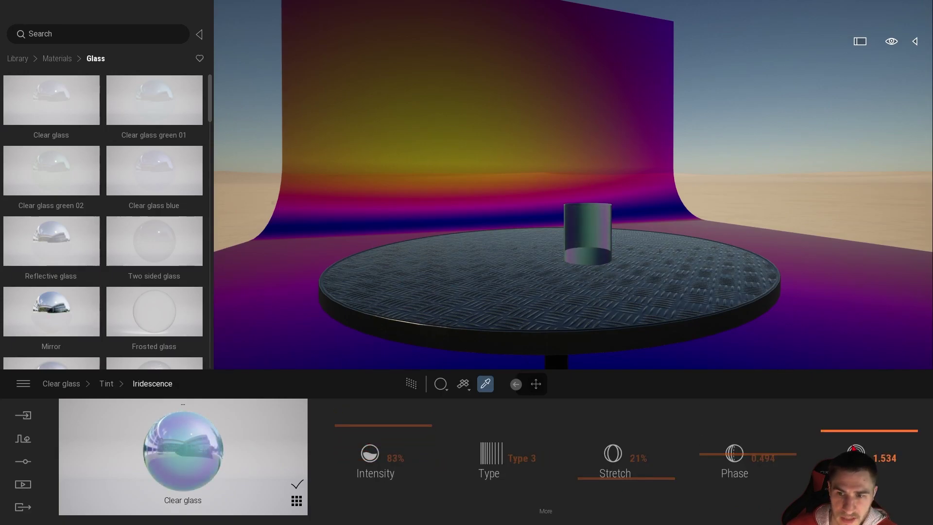
{"action": "mouse_move", "coordinate": [653, 478]}
{"action": "left_mouse_down"}
{"action": "mouse_move", "coordinate": [653, 468]}
{"action": "mouse_move", "coordinate": [653, 477]}
{"action": "left_mouse_up"}
- Pick the backdrop's Clear glass material and reduce its opacity to 0%
{"action": "right_click_drag", "start_coordinate": [522, 314], "coordinate": [522, 310]}
{"action": "left_click", "coordinate": [440, 175]}
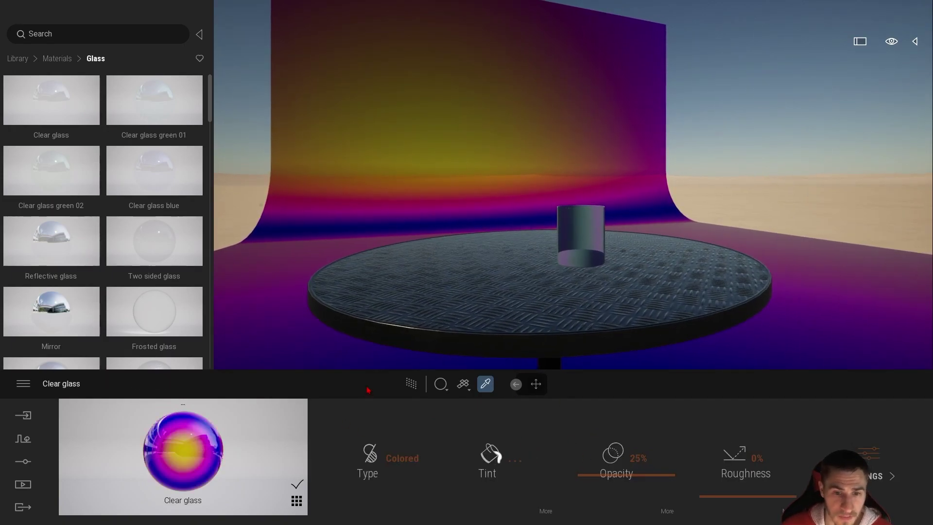
{"action": "left_click_drag", "start_coordinate": [611, 475], "coordinate": [612, 500]}
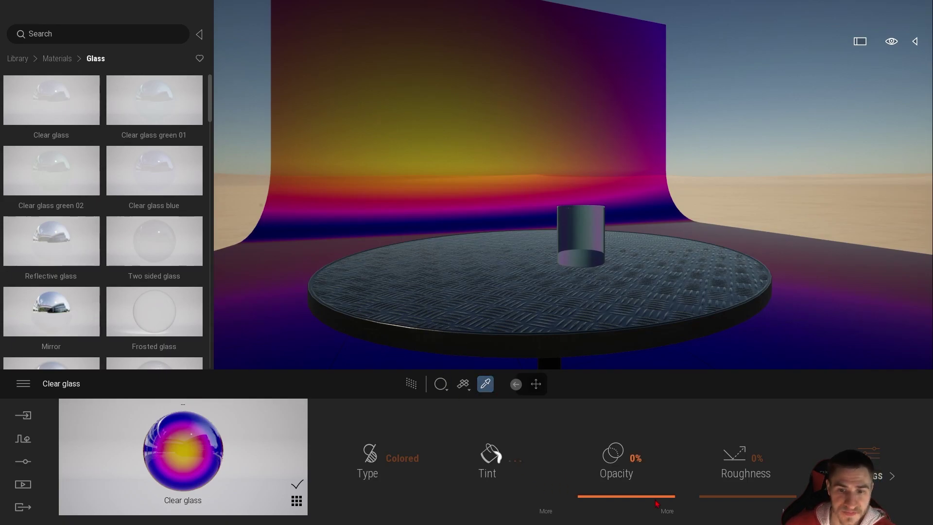
{"action": "left_click_drag", "start_coordinate": [613, 453], "coordinate": [644, 520]}
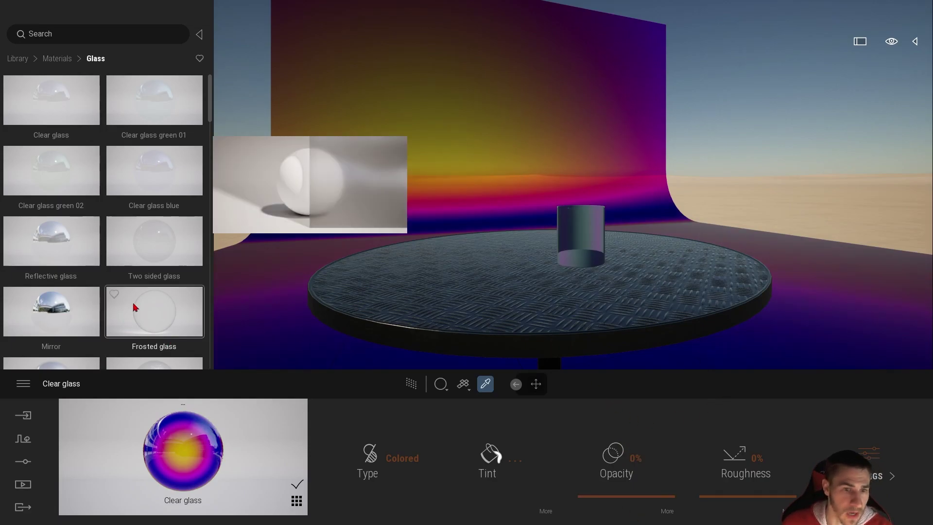
- Browse the glass materials and apply Line pattern to the backdrop
{"action": "mouse_move", "coordinate": [119, 235]}
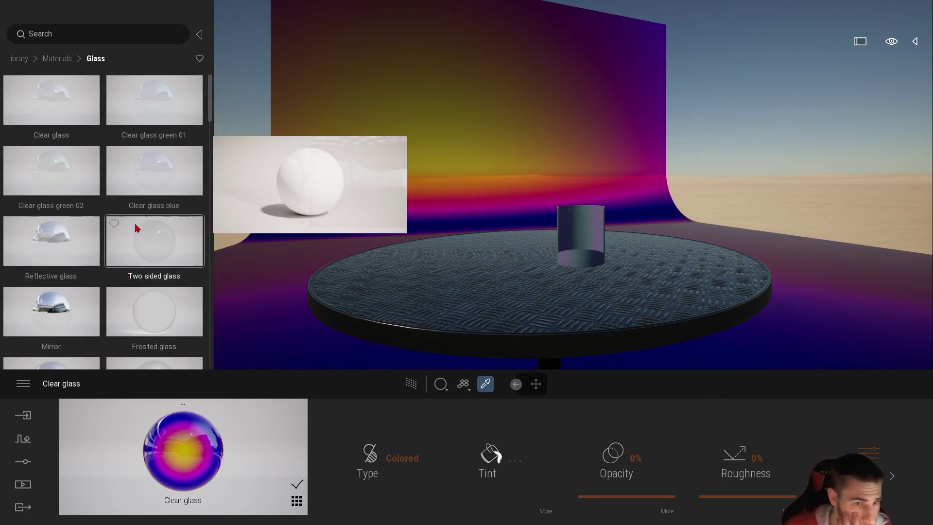
{"action": "scroll", "coordinate": [138, 216], "scroll_direction": "down", "scroll_amount": 1}
{"action": "scroll", "coordinate": [138, 217], "scroll_direction": "down", "scroll_amount": 10}
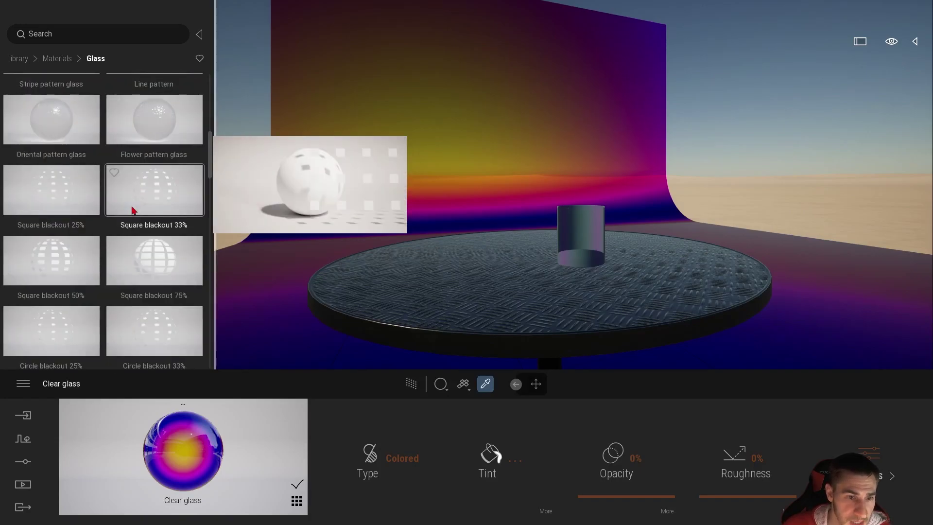
{"action": "scroll", "coordinate": [139, 214], "scroll_direction": "up", "scroll_amount": 5}
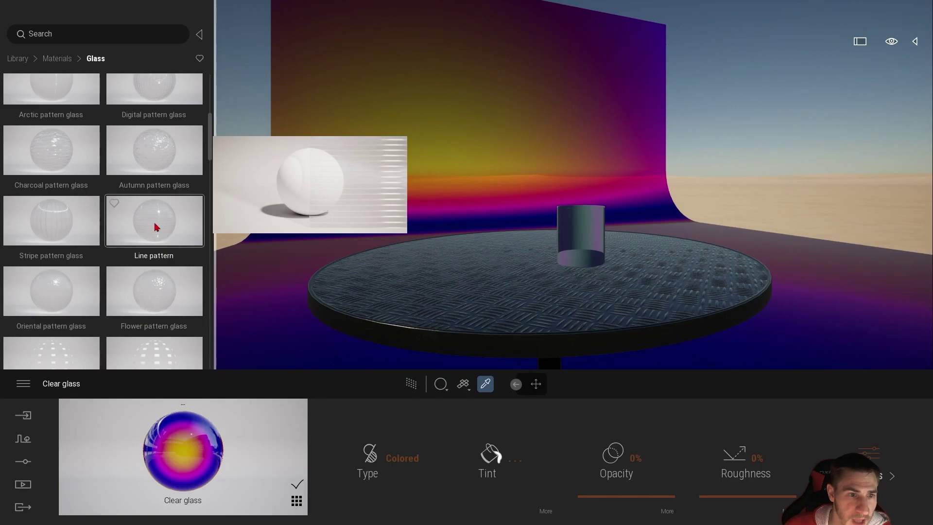
{"action": "left_click_drag", "start_coordinate": [156, 226], "coordinate": [375, 150]}
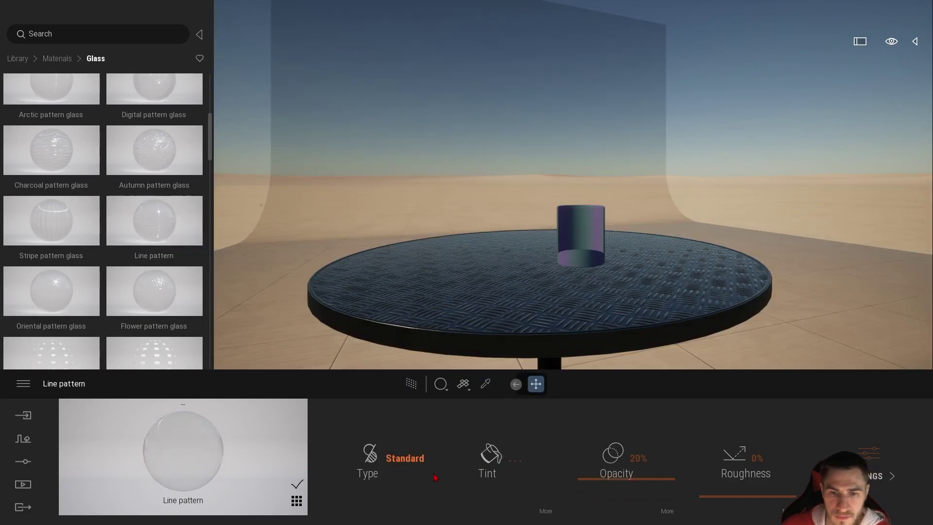
- Raise the Line pattern material's scale to 10, inspect the backdrop up close, and reduce the scale to 4.48
{"action": "left_click", "coordinate": [869, 464]}
{"action": "left_click_drag", "start_coordinate": [369, 453], "coordinate": [370, 410]}
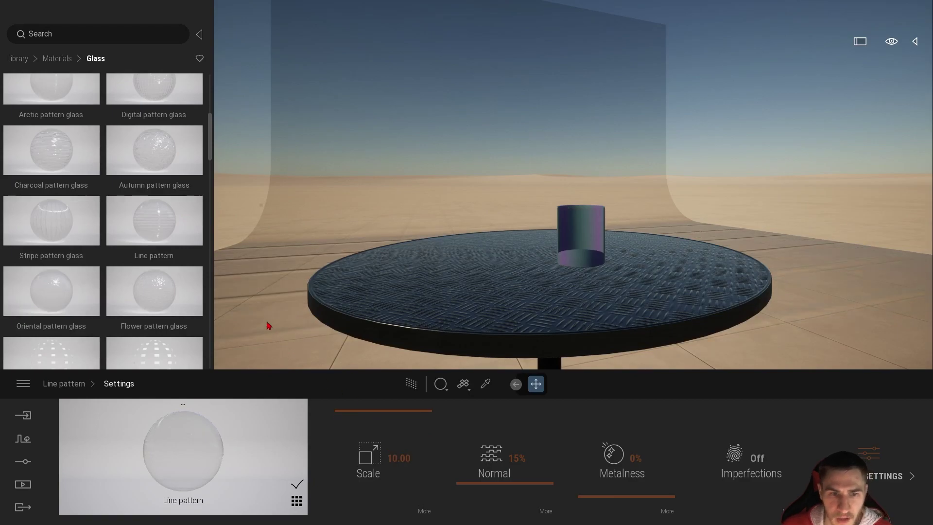
{"action": "key", "text": "w"}
{"action": "key", "text": "a"}
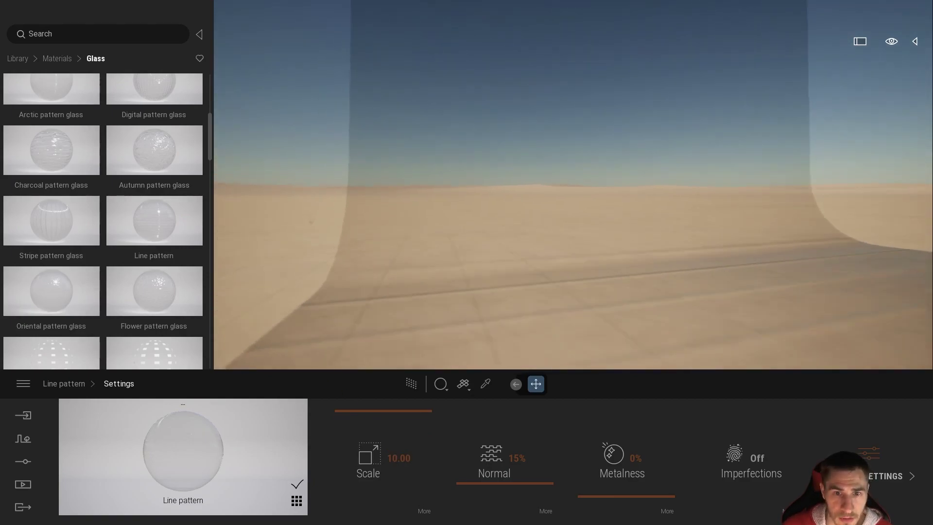
{"action": "right_click_drag", "start_coordinate": [252, 321], "coordinate": [289, 356]}
{"action": "left_click", "coordinate": [391, 454]}
{"action": "left_click_drag", "start_coordinate": [390, 457], "coordinate": [390, 435]}
{"action": "right_click_drag", "start_coordinate": [384, 337], "coordinate": [404, 339]}
{"action": "key", "text": "s"}
{"action": "left_click_drag", "start_coordinate": [413, 340], "coordinate": [431, 308]}
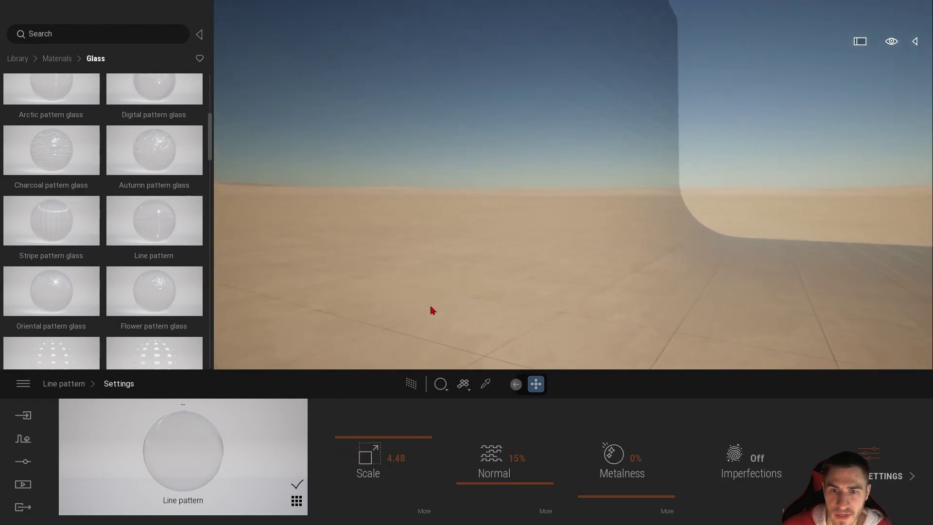
- Enable iridescence in the Line pattern's tint and switch its glass type to Colored
{"action": "left_click", "coordinate": [65, 388]}
{"action": "left_click", "coordinate": [541, 514]}
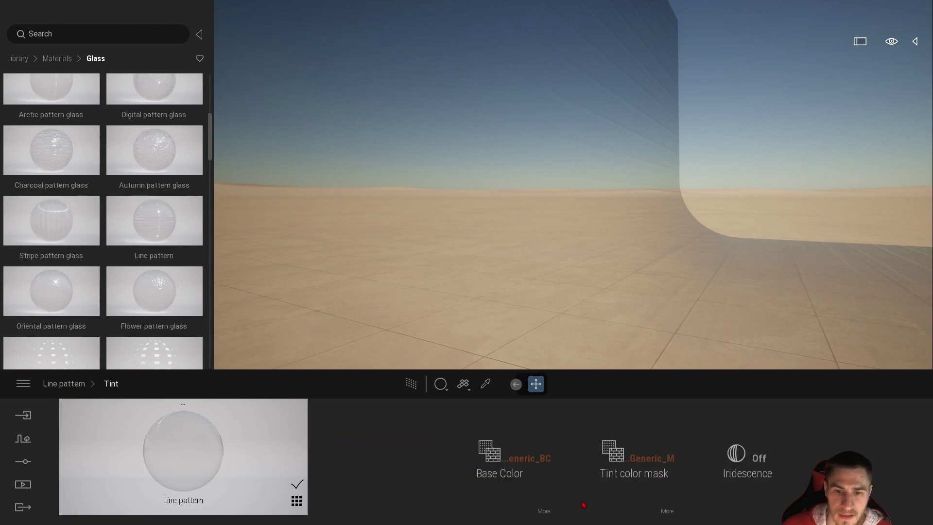
{"action": "left_click", "coordinate": [775, 491]}
{"action": "left_click", "coordinate": [790, 511]}
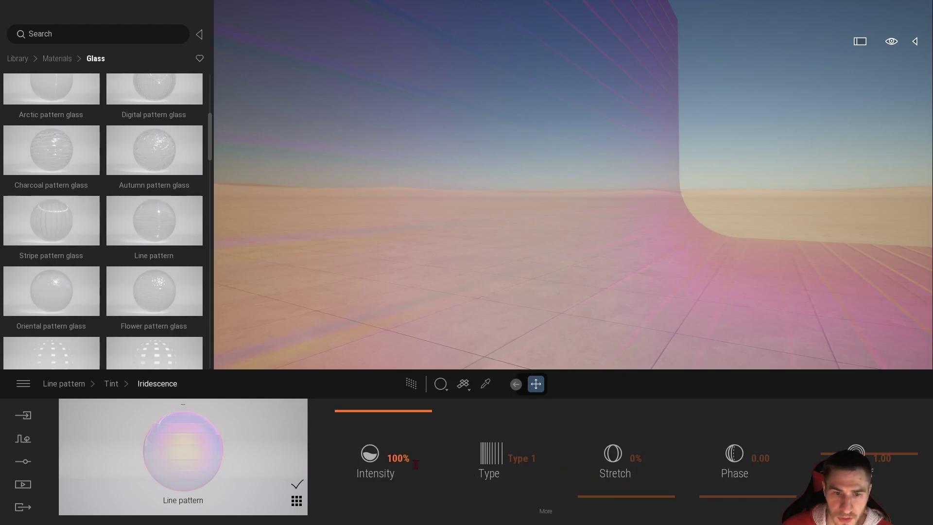
{"action": "left_click", "coordinate": [111, 386]}
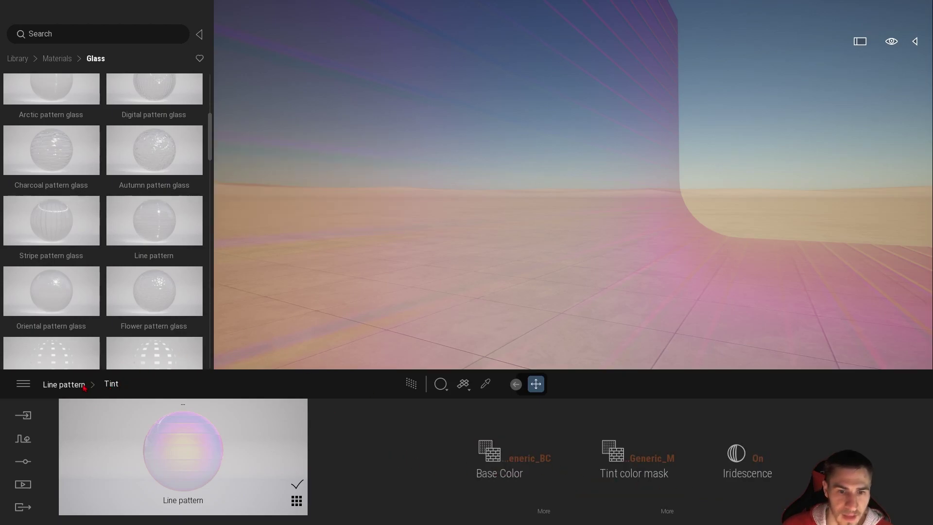
{"action": "left_click", "coordinate": [64, 385]}
{"action": "left_click", "coordinate": [405, 458]}
{"action": "left_click", "coordinate": [381, 408]}
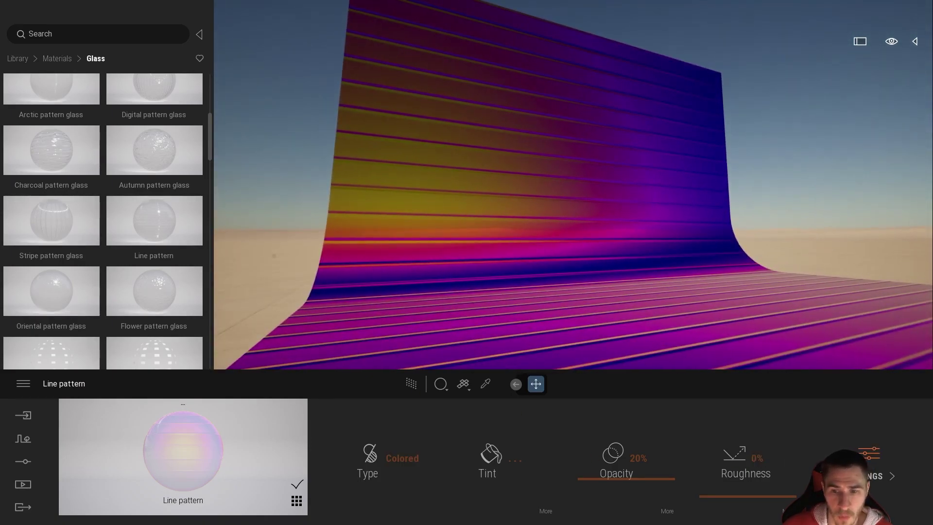
- Adjust the Line pattern's scale, then replace the backdrop's material with Flower pattern glass
{"action": "left_click", "coordinate": [869, 464]}
{"action": "mouse_move", "coordinate": [377, 463]}
{"action": "left_mouse_down"}
{"action": "mouse_move", "coordinate": [366, 470]}
{"action": "mouse_move", "coordinate": [371, 462]}
{"action": "mouse_move", "coordinate": [374, 474]}
{"action": "mouse_move", "coordinate": [384, 452]}
{"action": "left_mouse_up"}
{"action": "left_click_drag", "start_coordinate": [191, 289], "coordinate": [513, 260]}
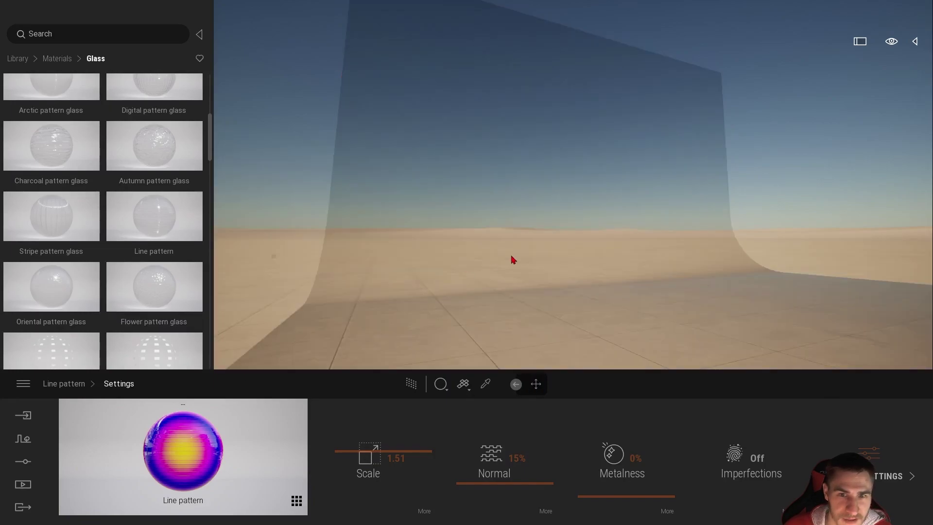
- Enable iridescence in the Flower pattern glass's tint and switch its type to Colored
{"action": "left_click", "coordinate": [543, 511]}
{"action": "left_click", "coordinate": [764, 475]}
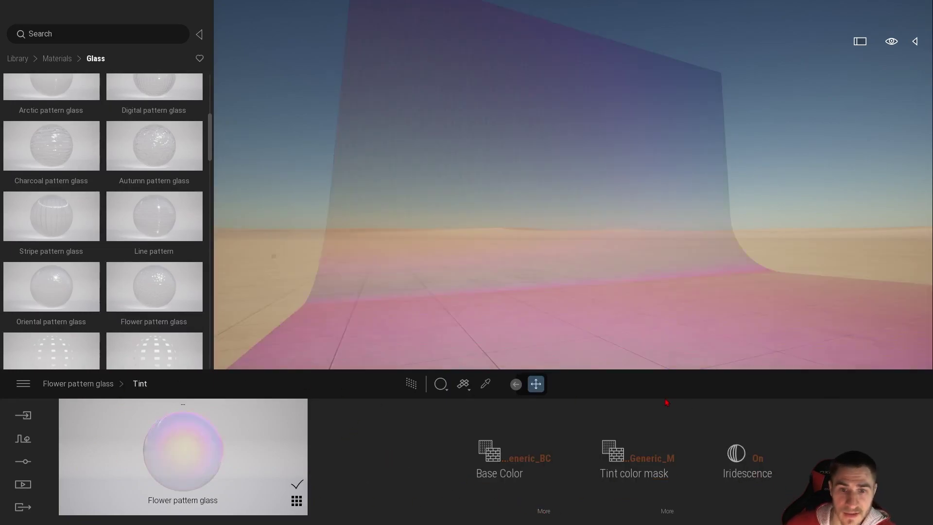
{"action": "left_click", "coordinate": [97, 384]}
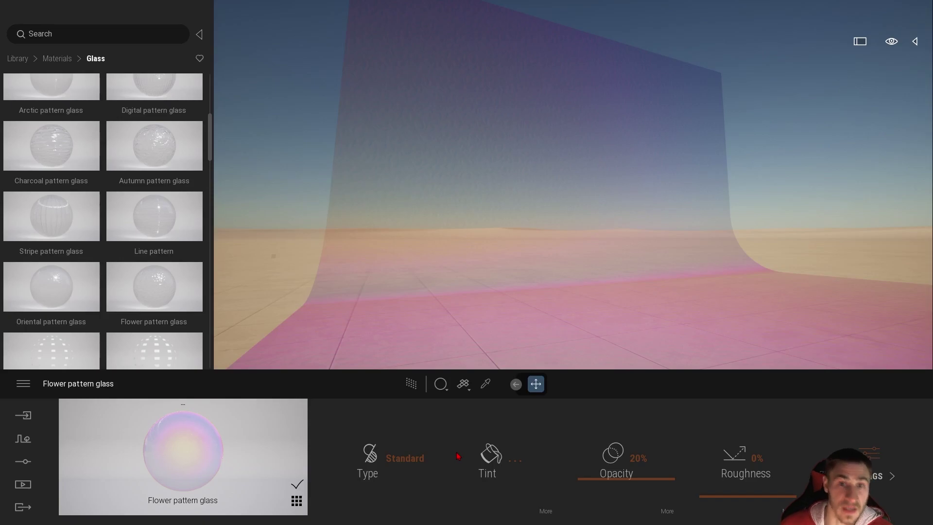
{"action": "left_click", "coordinate": [385, 464]}
{"action": "left_click", "coordinate": [384, 408]}
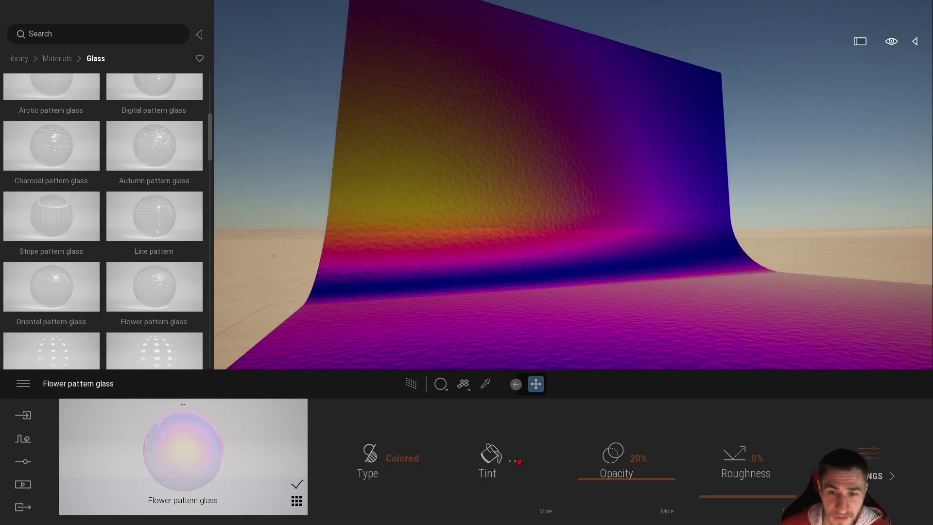
- Lower the Flower pattern glass's opacity and open its scale and normal settings
{"action": "left_click_drag", "start_coordinate": [626, 480], "coordinate": [626, 492]}
{"action": "left_click", "coordinate": [865, 469]}
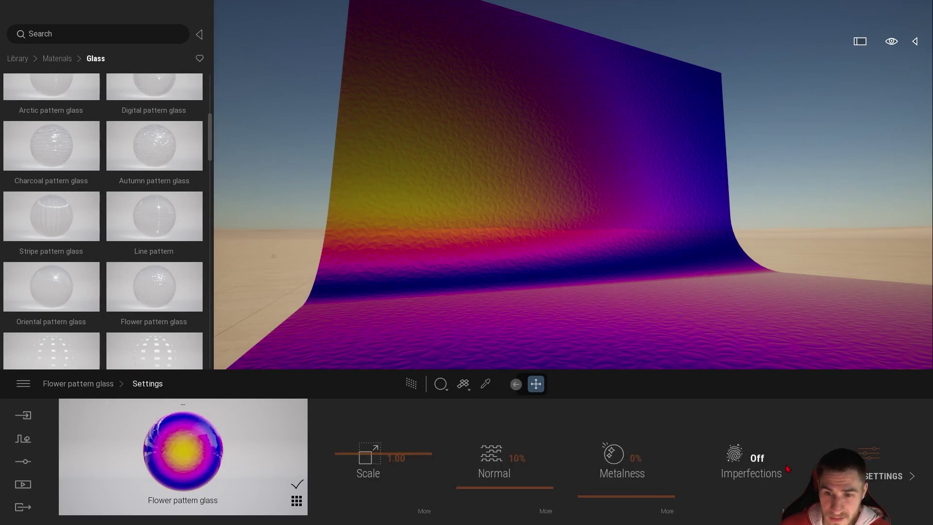